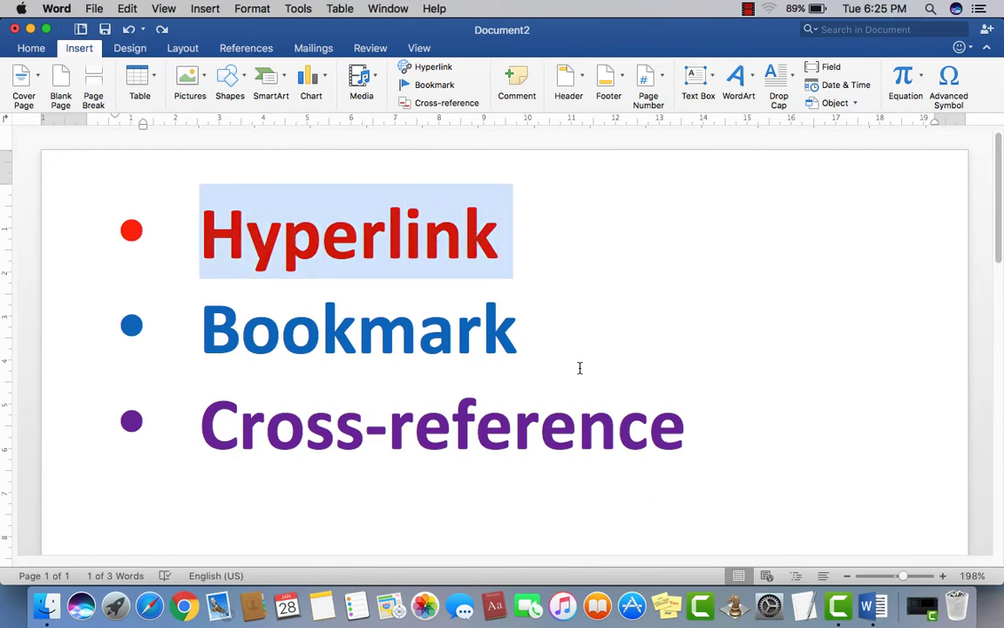
# - Put the caret on the empty line below the Hyperlink, Bookmark, Cross-reference list
pyautogui.scroll(-1, 532, 380)
pyautogui.scroll(-1, 531, 380)
pyautogui.click(392, 498)
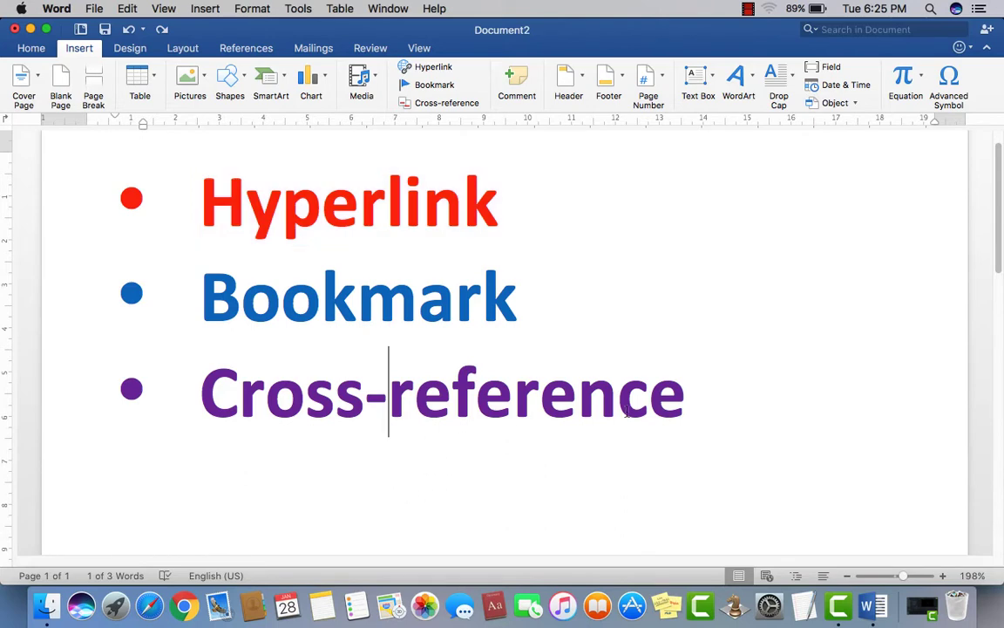
pyautogui.scroll(-2, 665, 399)
pyautogui.scroll(-1, 665, 398)
pyautogui.click(312, 489)
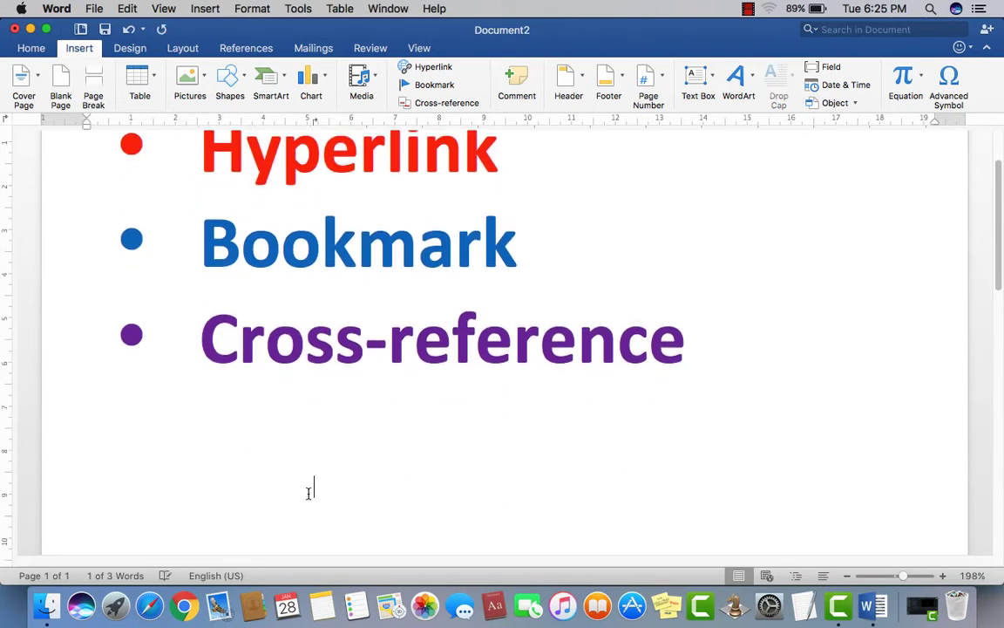
pyautogui.press('BackSpace')
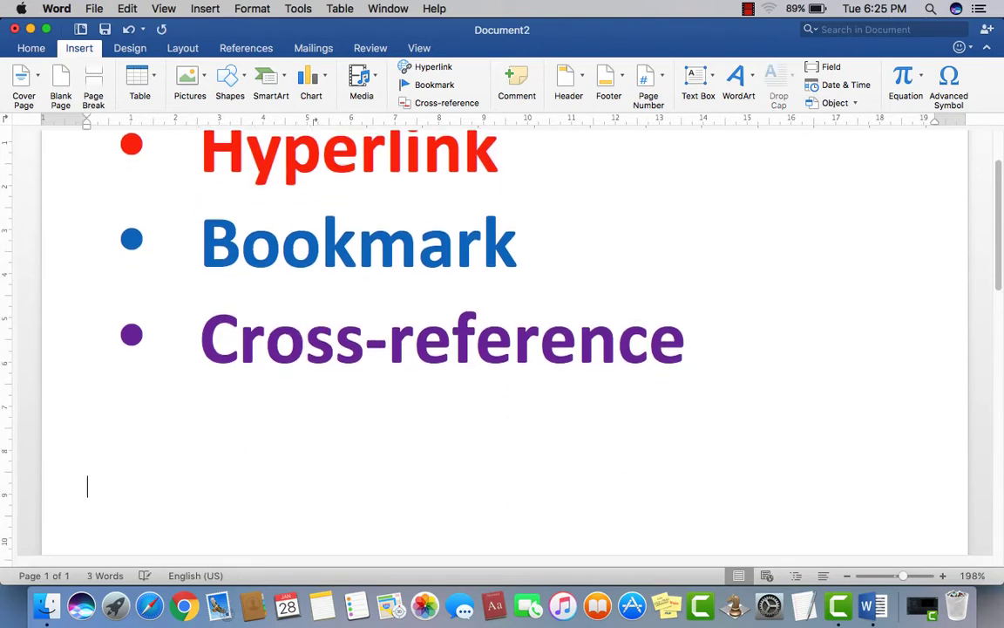
# - Add several empty paragraphs below the bulleted list
pyautogui.press('Return')
pyautogui.scroll(-3, 397, 395)
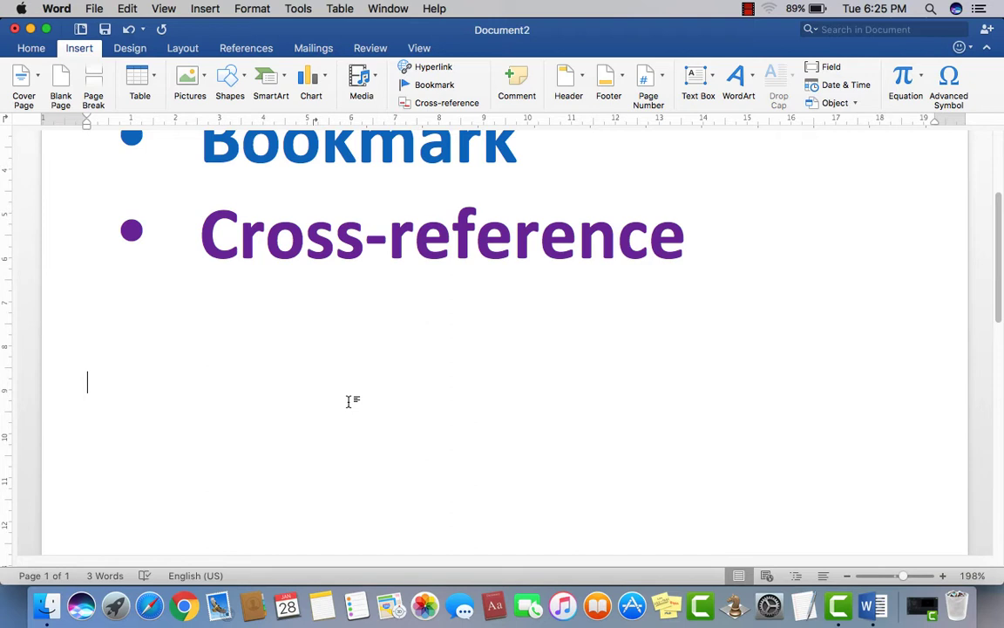
pyautogui.press('Return')
pyautogui.press('Return')
pyautogui.press('Return')
pyautogui.scroll(-3, 366, 380)
pyautogui.press('Return')
pyautogui.press('Return')
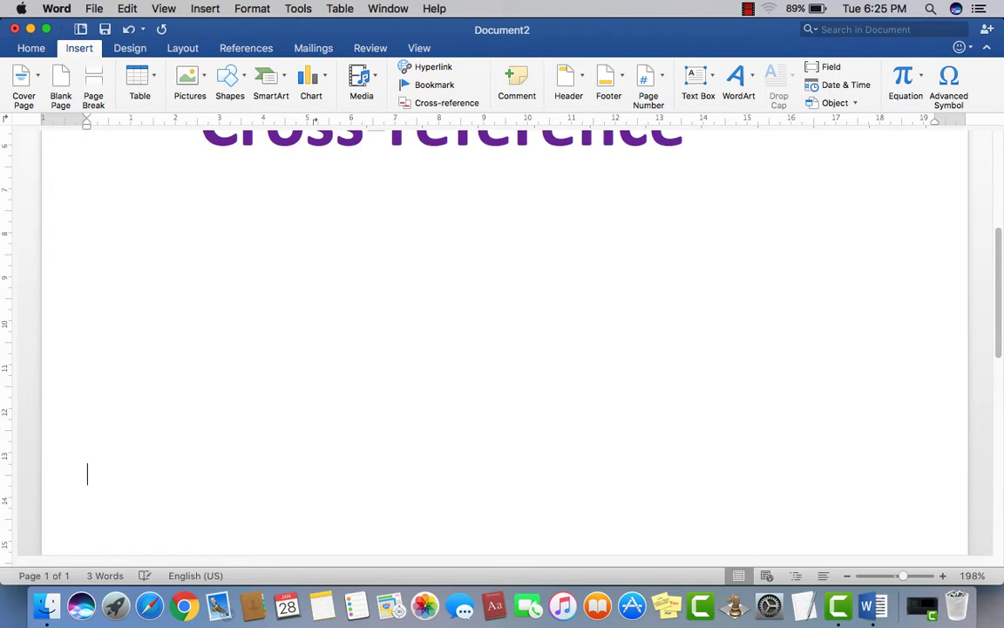
pyautogui.press('Return')
pyautogui.press('Return')
pyautogui.press('Return')
pyautogui.press('Return')
pyautogui.scroll(-6, 322, 377)
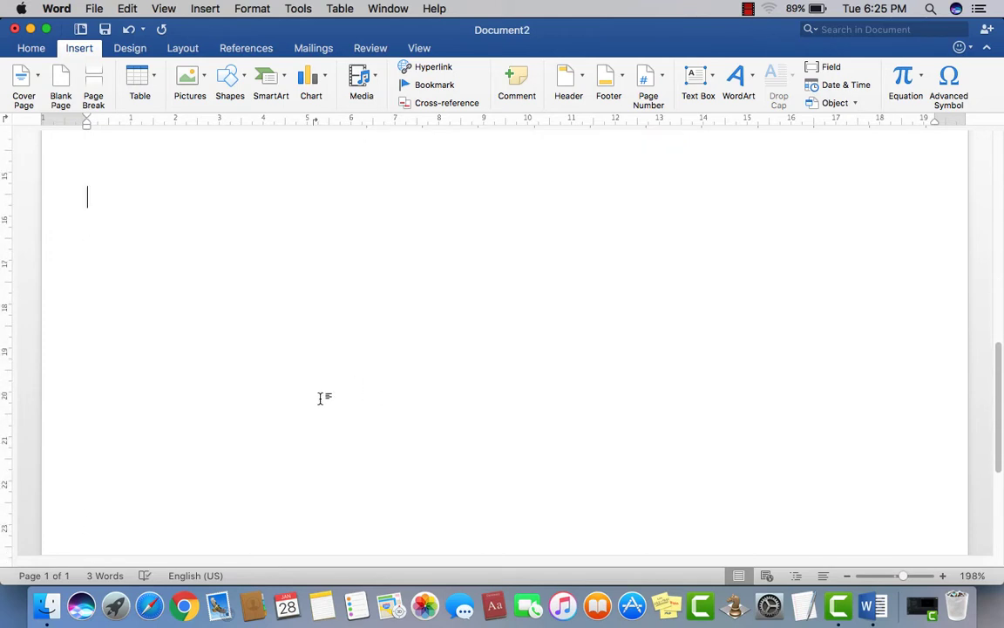
pyautogui.scroll(5, 320, 398)
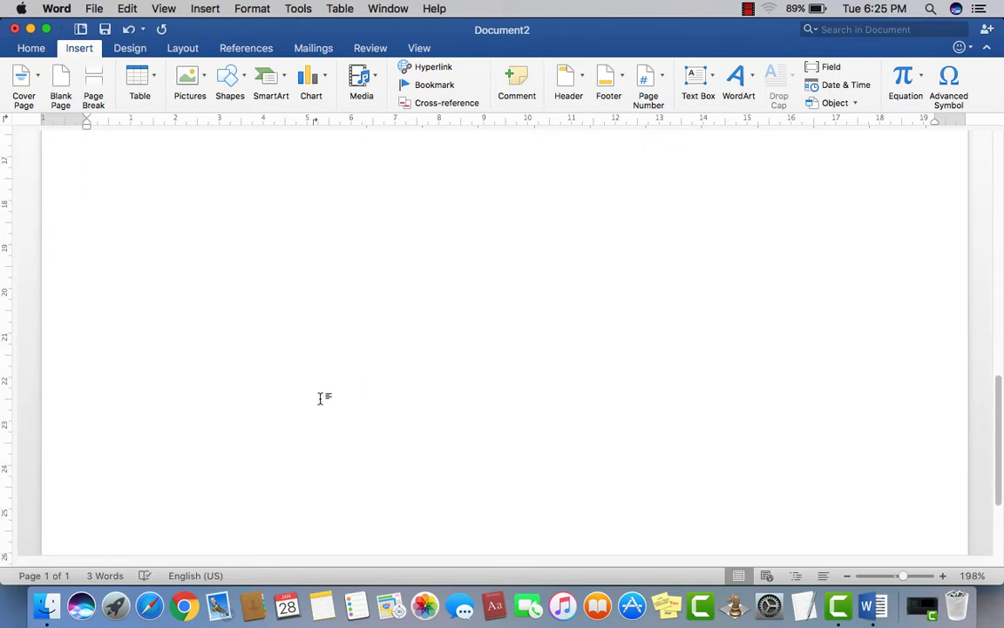
# - Insert a page break after the list to begin a blank second page
pyautogui.click(93, 83)
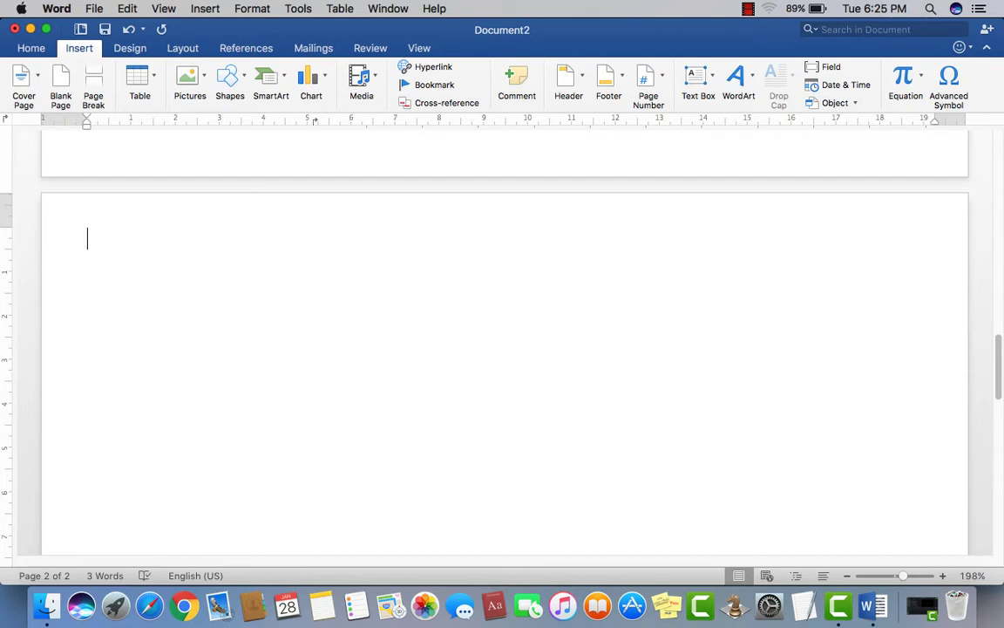
# - Generate sample fox paragraphs with =rand() and pull the right indent in to narrow them
pyautogui.write('=rand()')
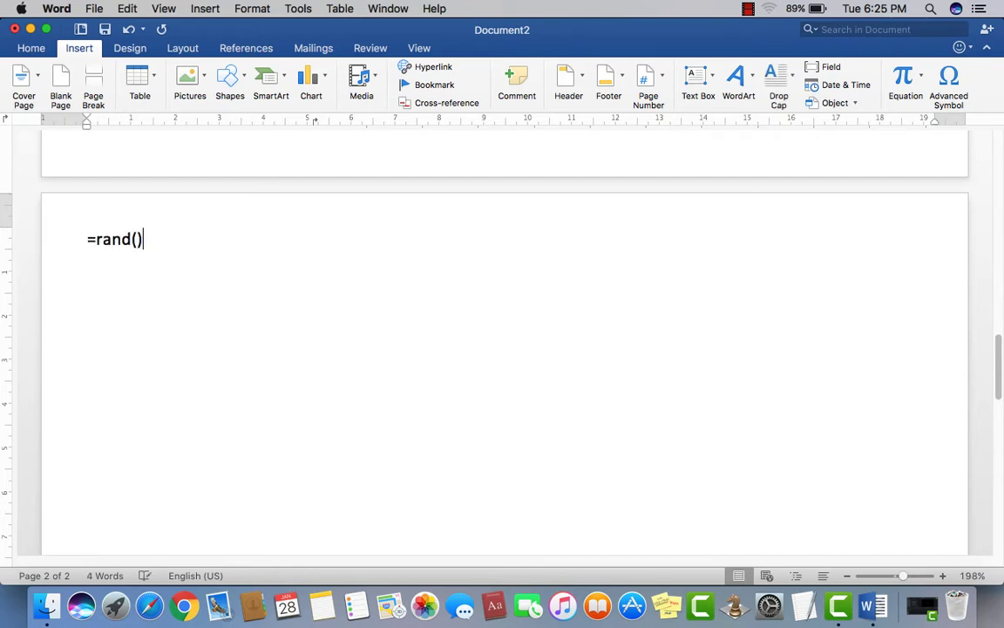
pyautogui.press('Return')
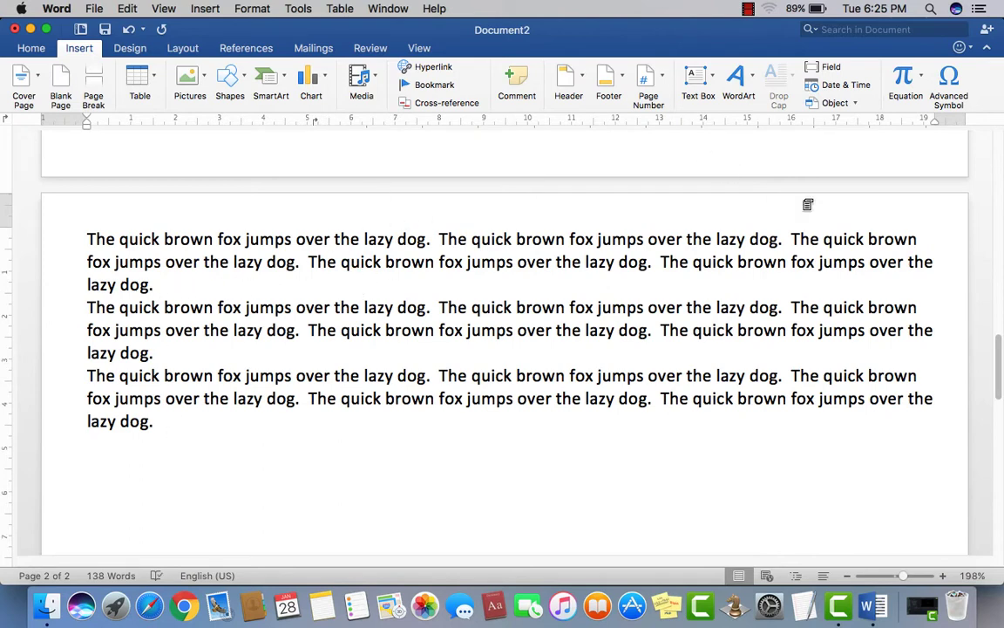
pyautogui.moveTo(935, 119)
pyautogui.mouseDown()
pyautogui.moveTo(956, 115)
pyautogui.moveTo(860, 118)
pyautogui.mouseUp()
pyautogui.moveTo(816, 146); pyautogui.dragTo(683, 157)
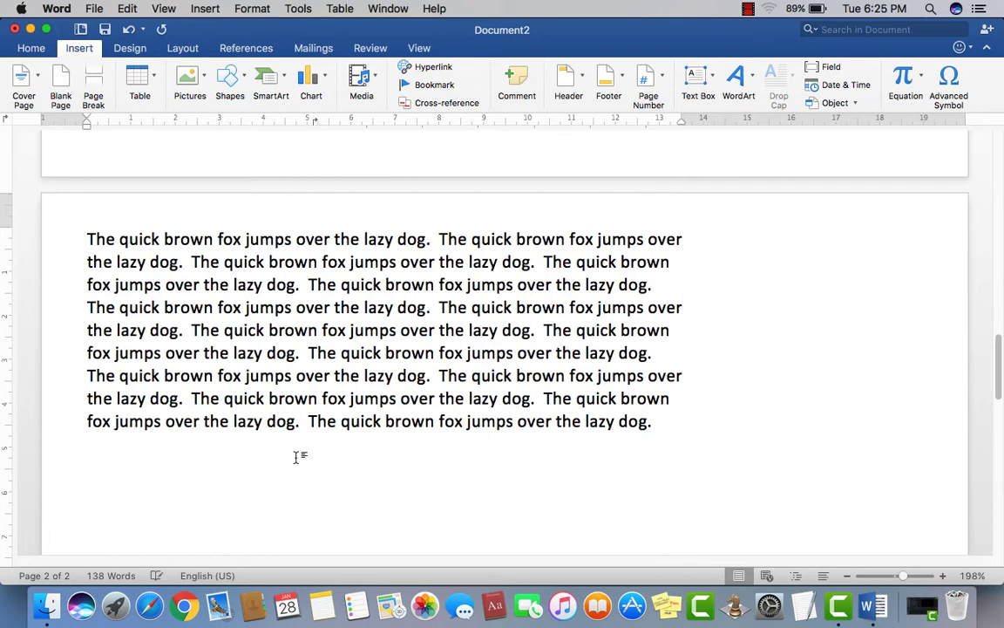
# - Start a new empty line after the last 'dog.' of the fox paragraphs
pyautogui.click(87, 239)
pyautogui.moveTo(647, 446); pyautogui.dragTo(61, 246)
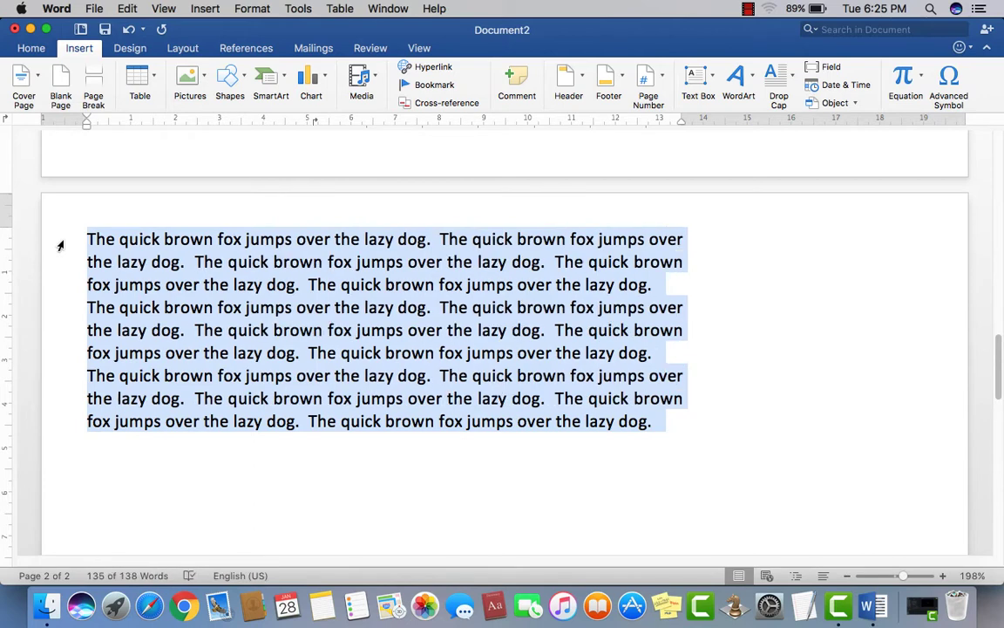
pyautogui.click(532, 476)
pyautogui.click(675, 426)
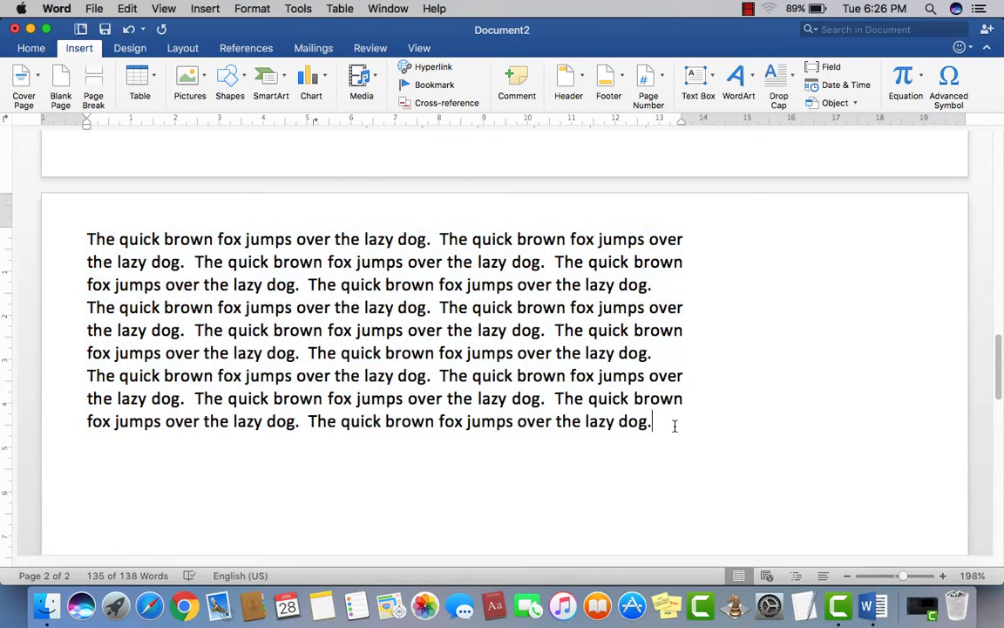
pyautogui.press('Return')
pyautogui.press('Return')
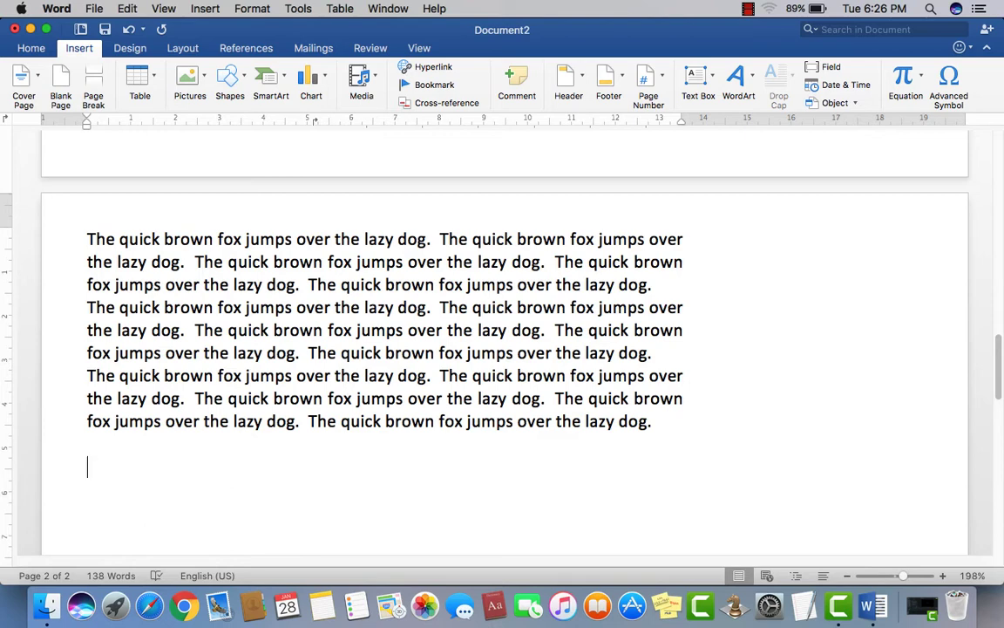
pyautogui.moveTo(672, 427); pyautogui.dragTo(138, 213)
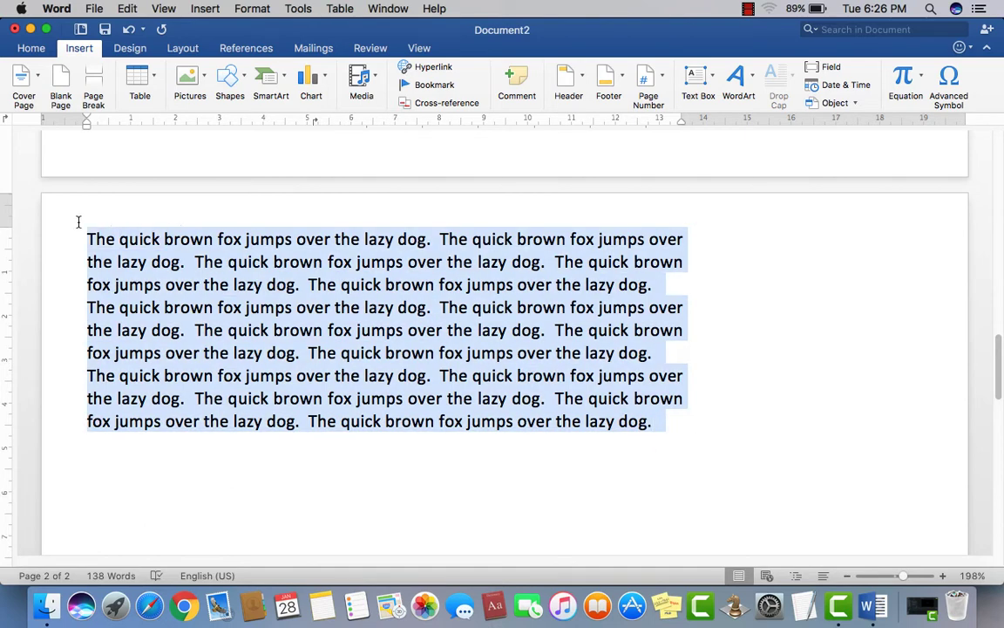
pyautogui.click(235, 375)
pyautogui.click(174, 471)
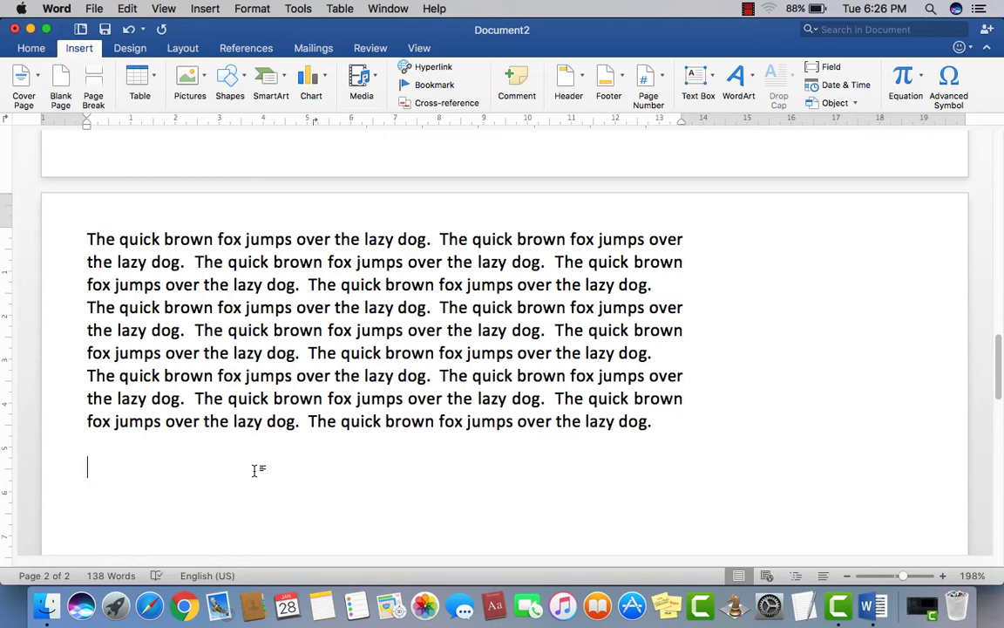
pyautogui.click(189, 460)
# - Type 'My Picture' on the empty line below the fox paragraphs
pyautogui.write('My')
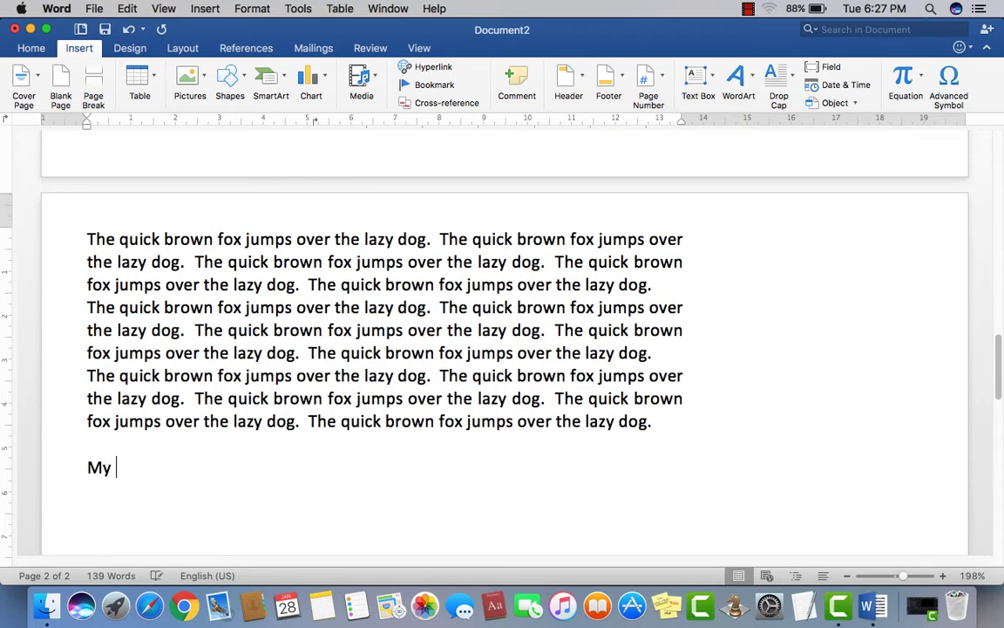
pyautogui.write(' Picture')
pyautogui.scroll(1, 200, 471)
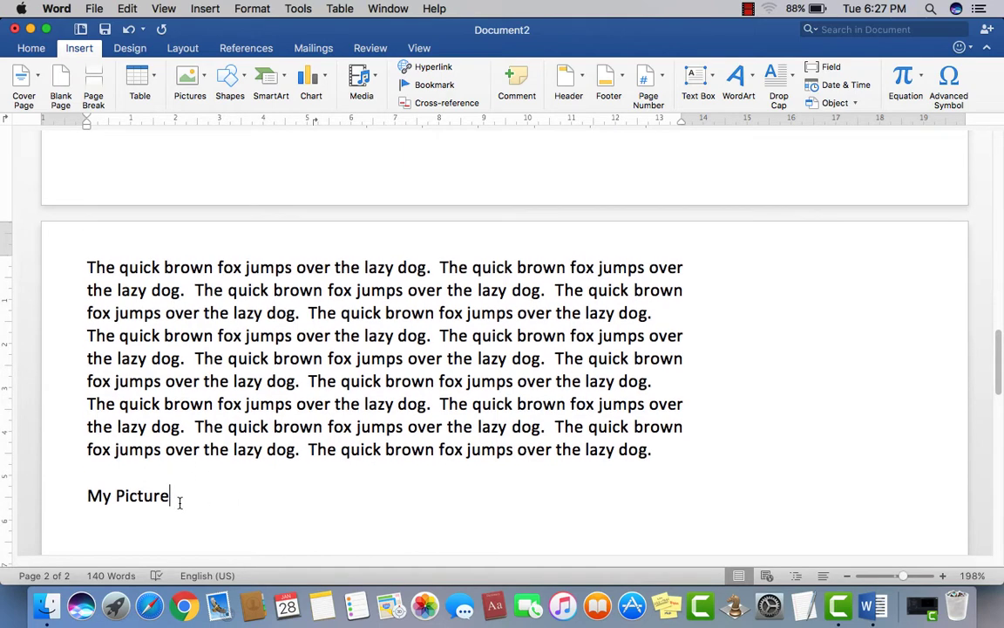
pyautogui.scroll(-4, 213, 389)
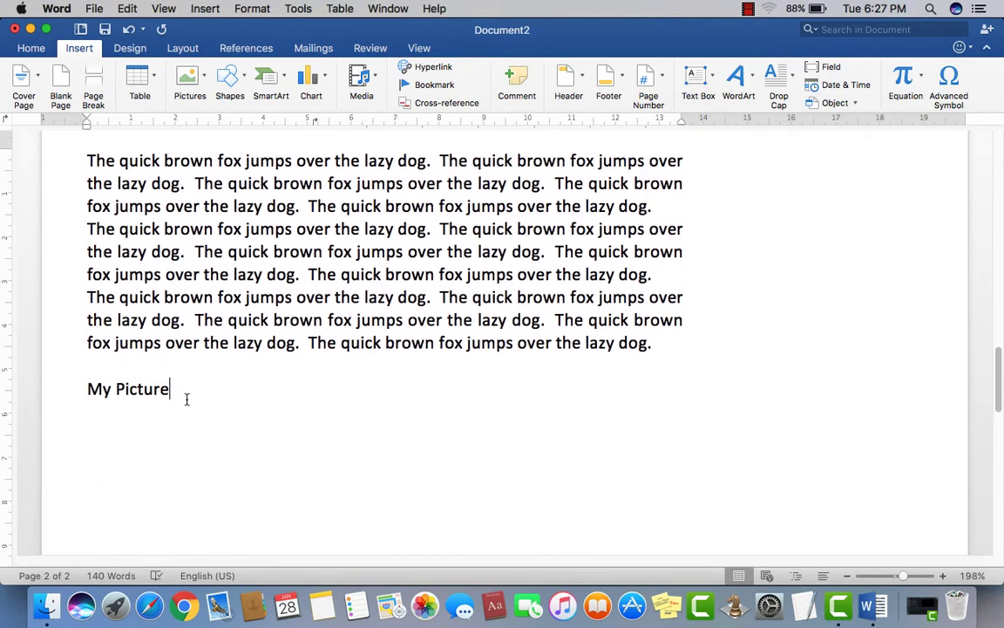
# - Select the 'My Picture' text so it can be linked
pyautogui.moveTo(177, 395); pyautogui.dragTo(79, 397)
pyautogui.click(157, 446)
pyautogui.moveTo(168, 389); pyautogui.dragTo(90, 388)
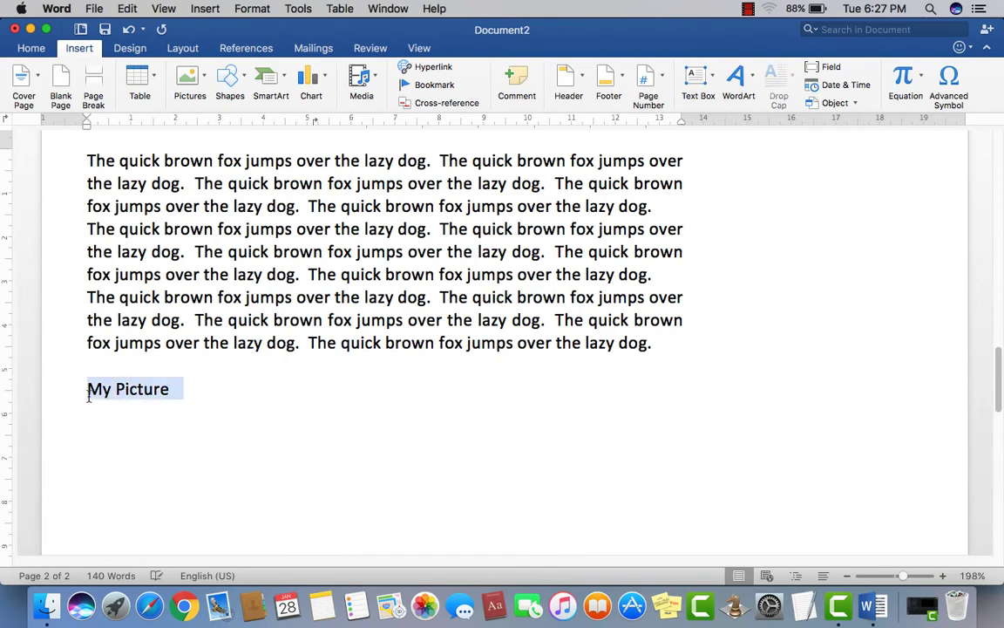
pyautogui.click(123, 430)
pyautogui.moveTo(166, 390); pyautogui.dragTo(85, 389)
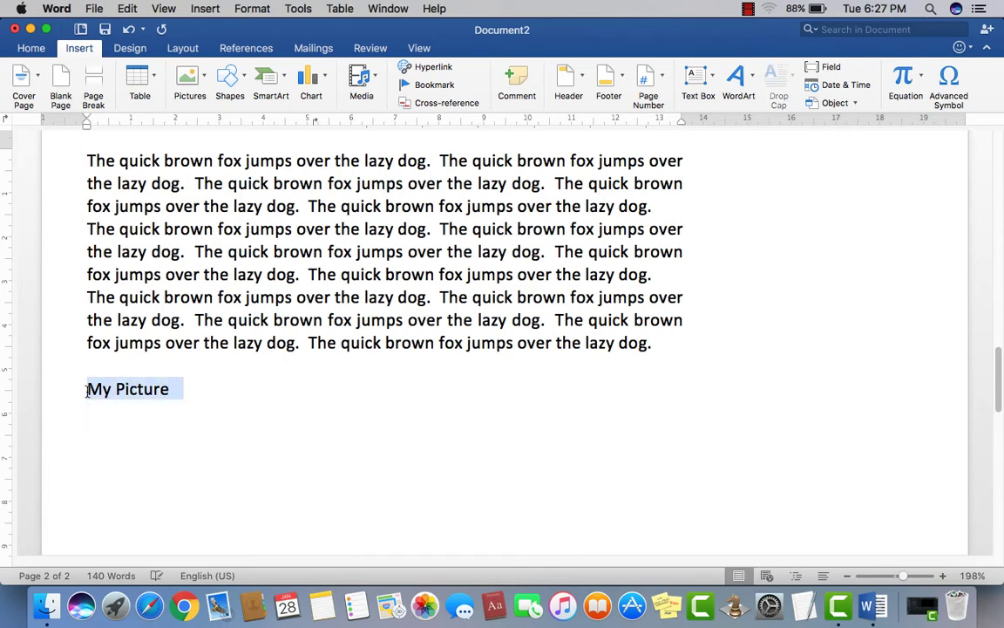
pyautogui.click(170, 459)
pyautogui.moveTo(153, 389); pyautogui.dragTo(87, 389)
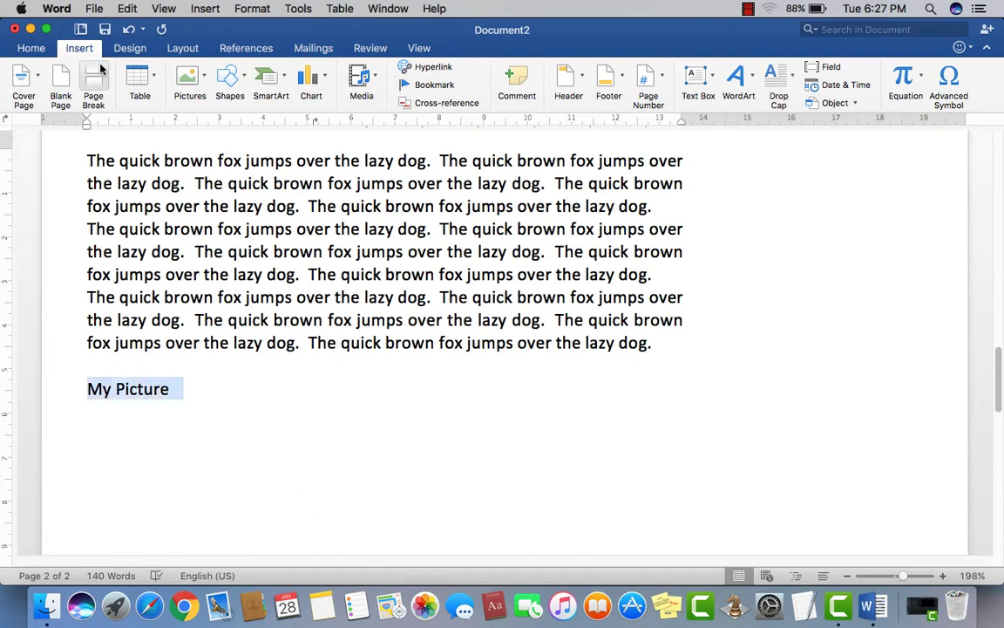
pyautogui.click(83, 50)
# - Open Insert Hyperlink for 'My Picture', review This Document and Email Address, then return to Web Page or File
pyautogui.click(83, 50)
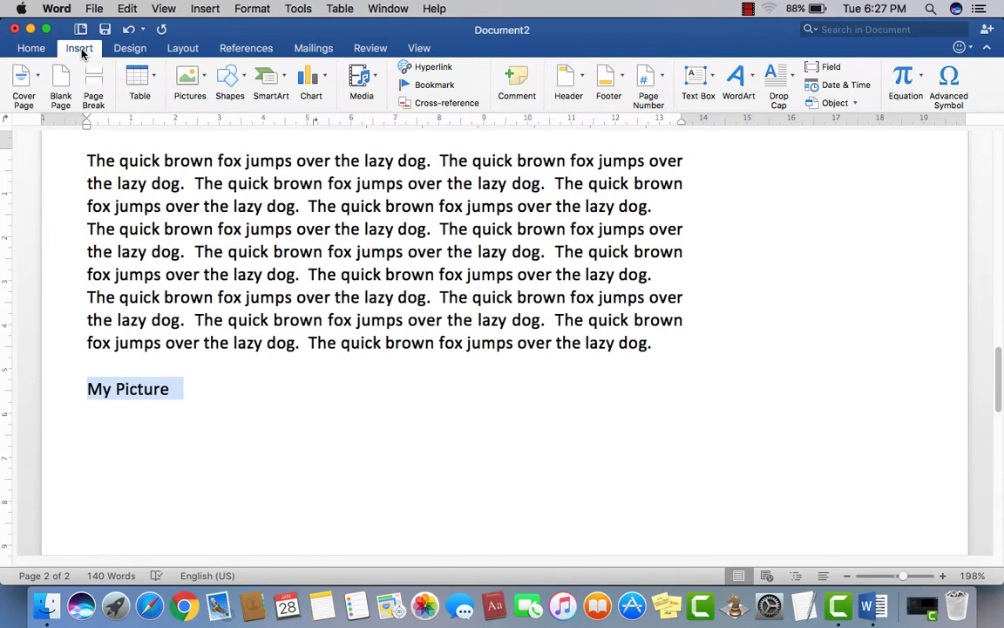
pyautogui.click(425, 68)
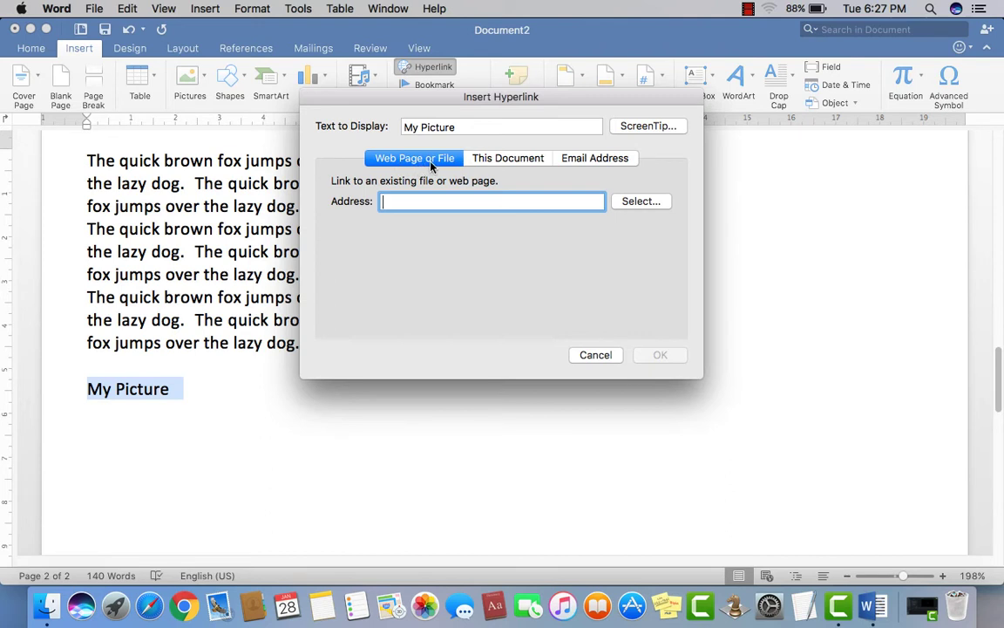
pyautogui.click(503, 162)
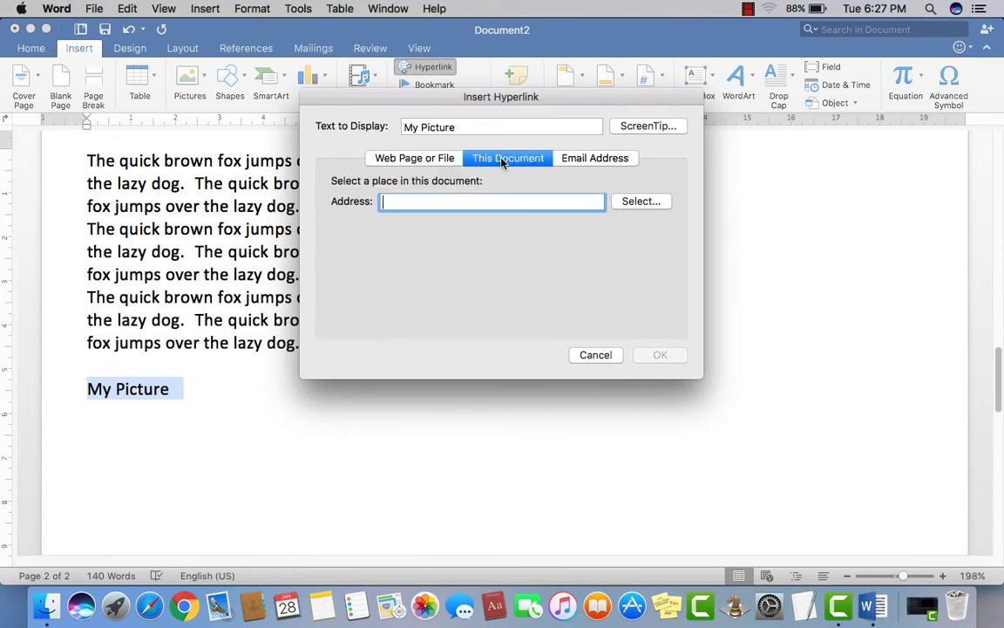
pyautogui.click(588, 164)
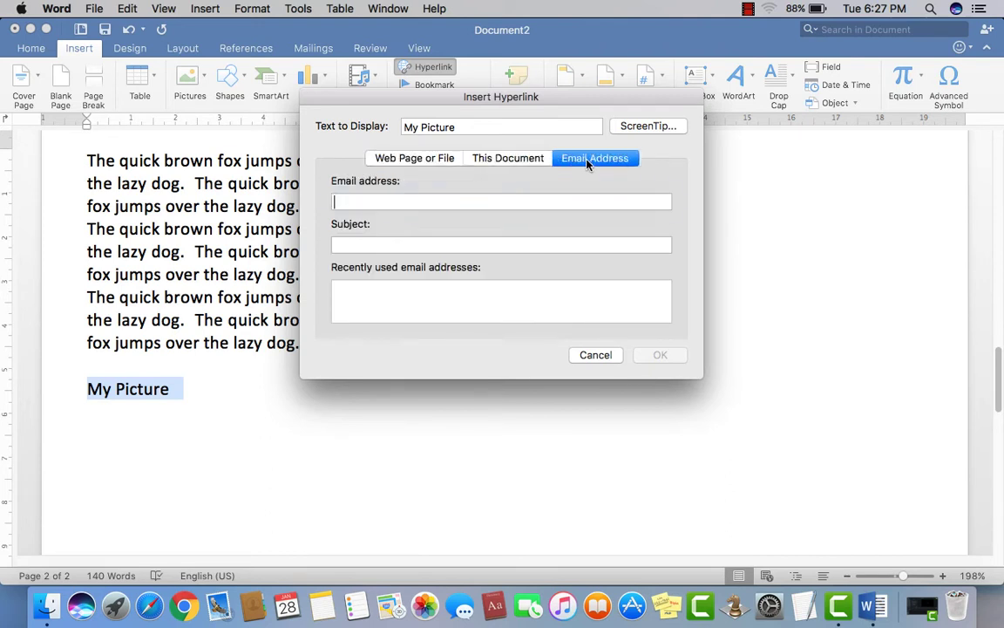
pyautogui.click(400, 160)
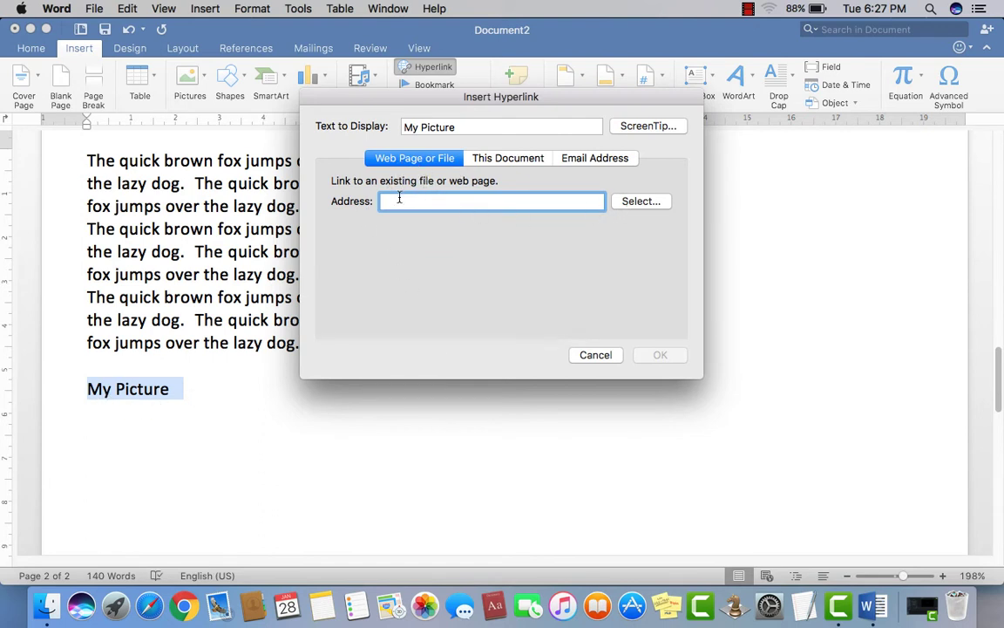
# - Browse to Downloads and choose pinterest-e999d.html as the link address
pyautogui.click(626, 216)
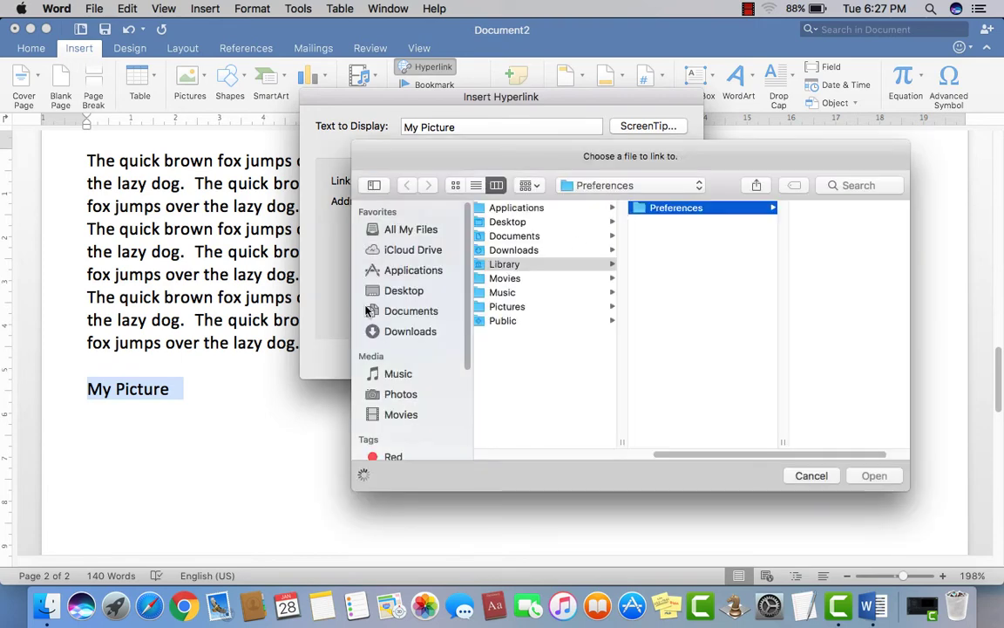
pyautogui.click(411, 295)
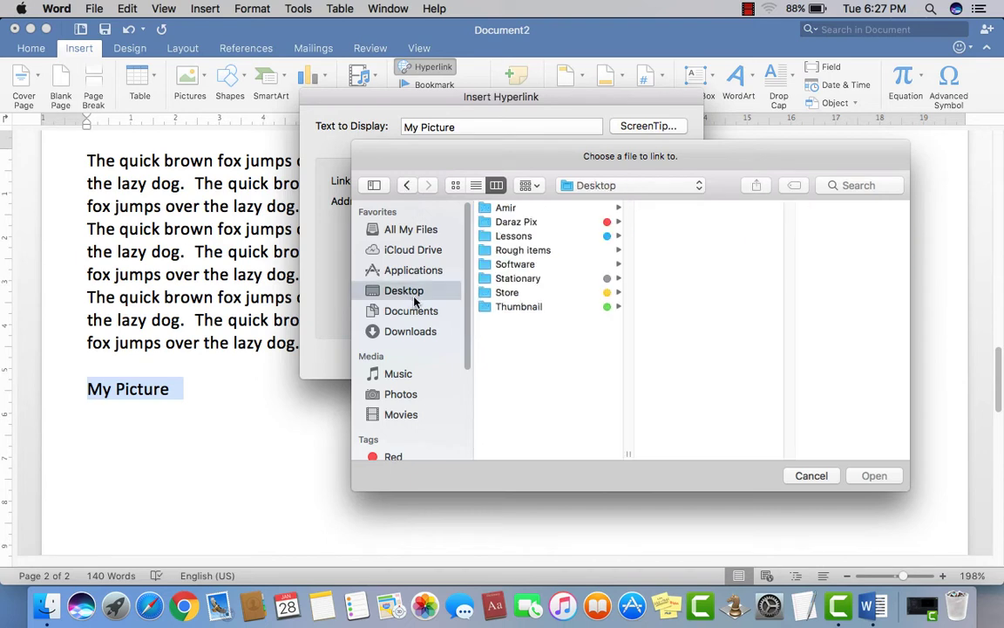
pyautogui.click(407, 314)
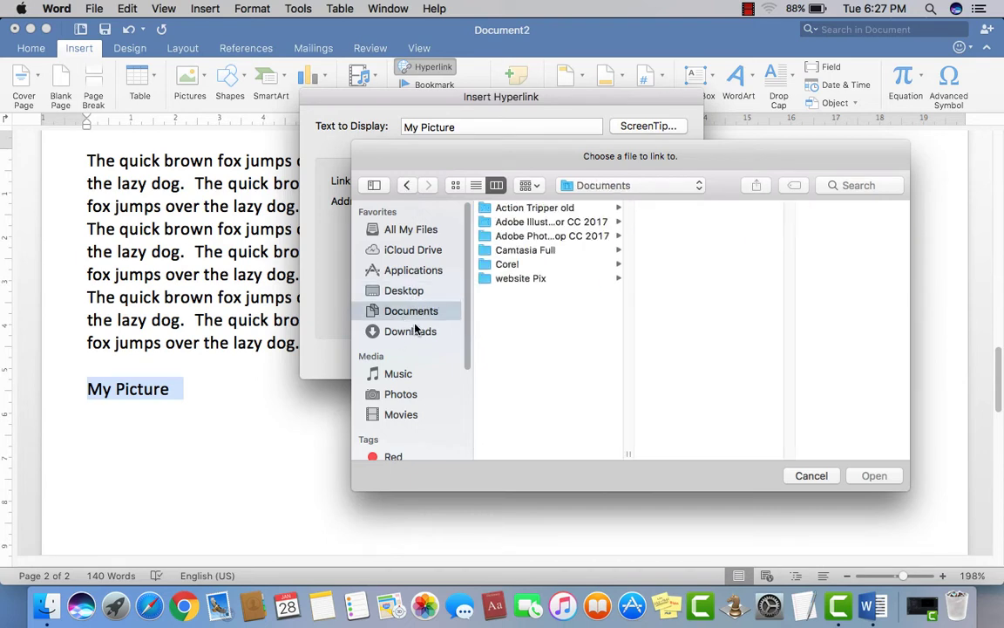
pyautogui.click(417, 333)
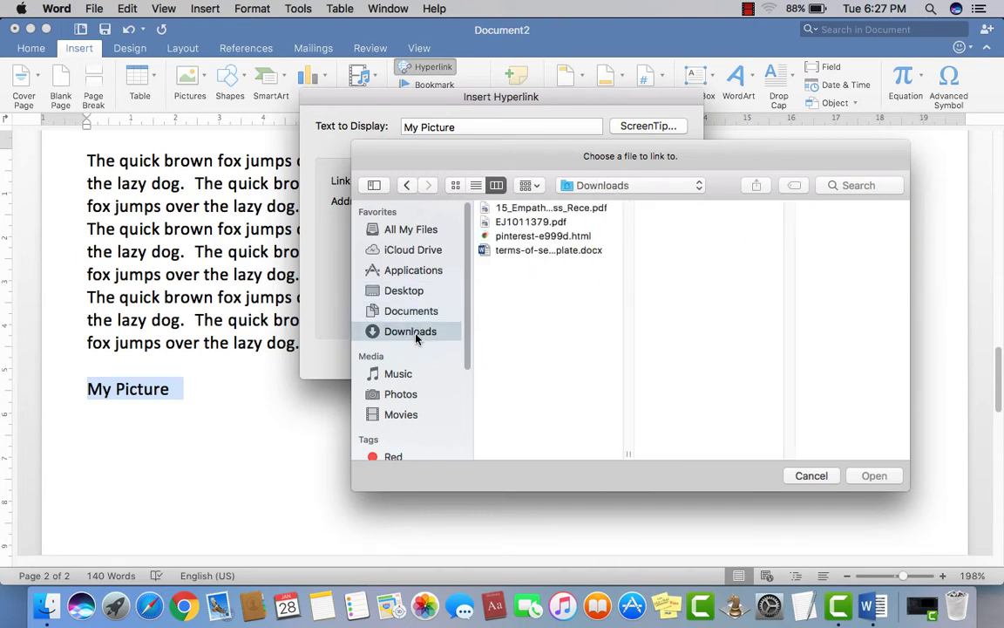
pyautogui.click(515, 236)
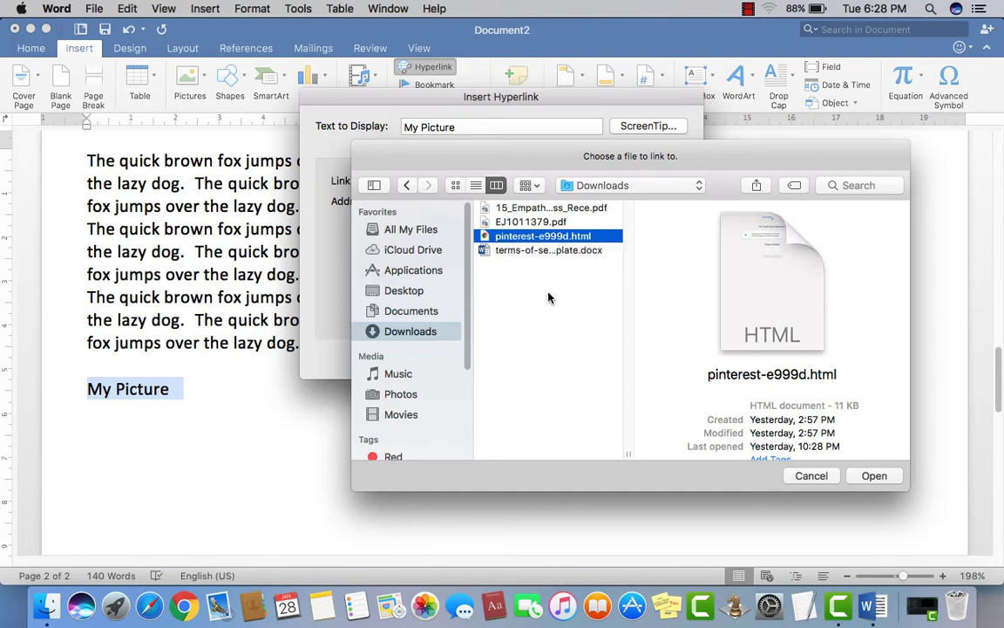
pyautogui.click(512, 251)
pyautogui.press('Up')
pyautogui.click(876, 476)
# - Confirm the hyperlink and check that 'My Picture' is now linked
pyautogui.click(656, 355)
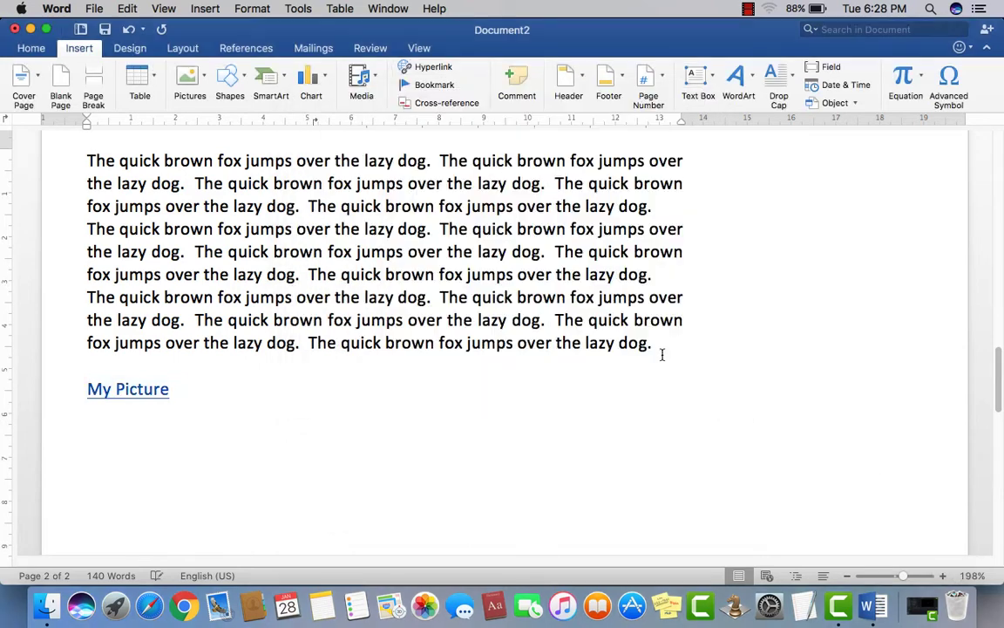
pyautogui.press('Return')
pyautogui.moveTo(177, 397); pyautogui.dragTo(81, 398)
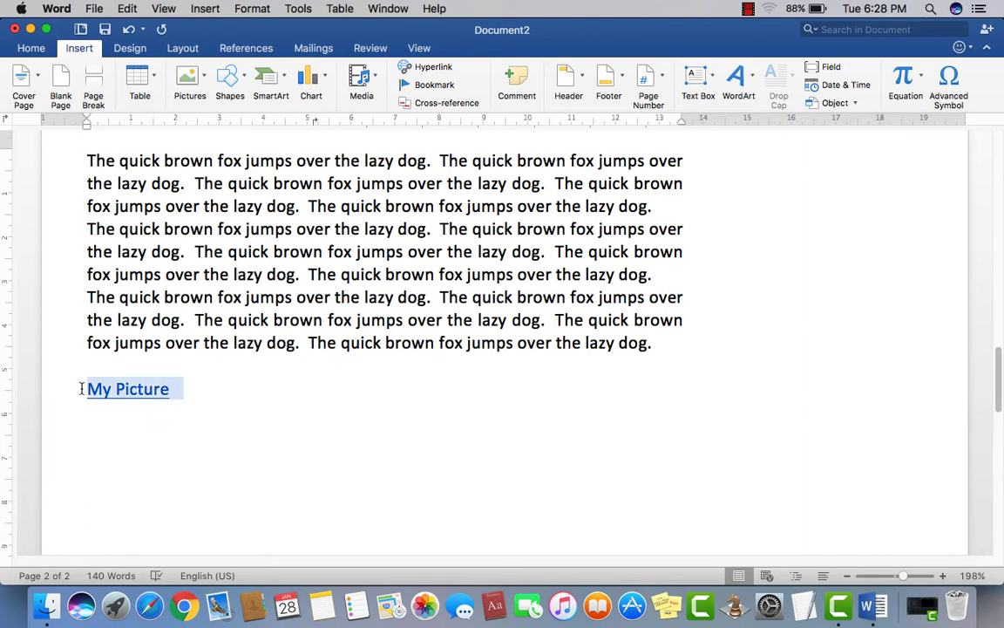
pyautogui.click(188, 399)
pyautogui.moveTo(188, 399); pyautogui.dragTo(87, 407)
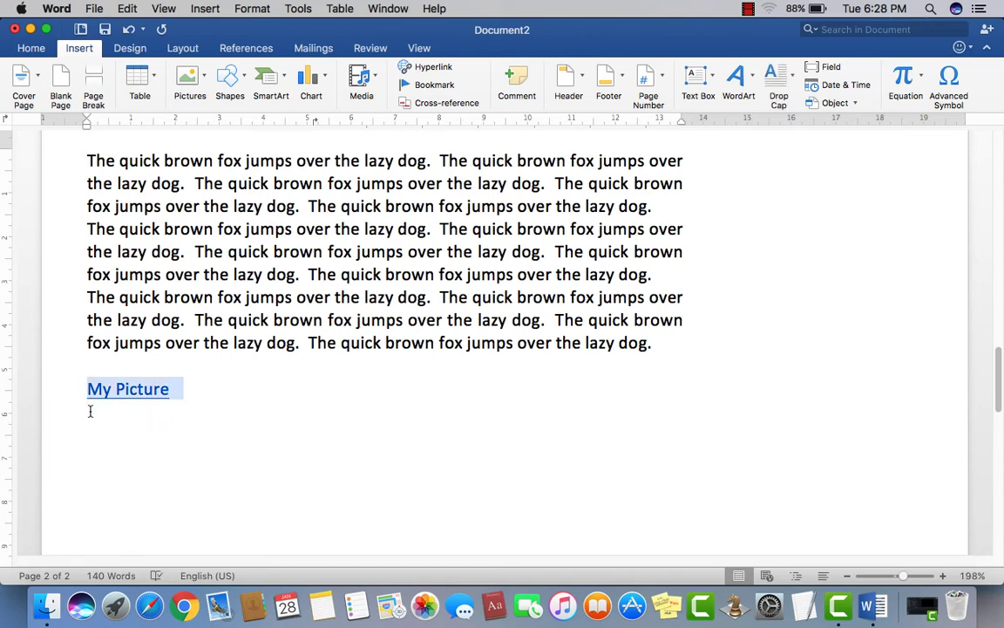
pyautogui.click(171, 455)
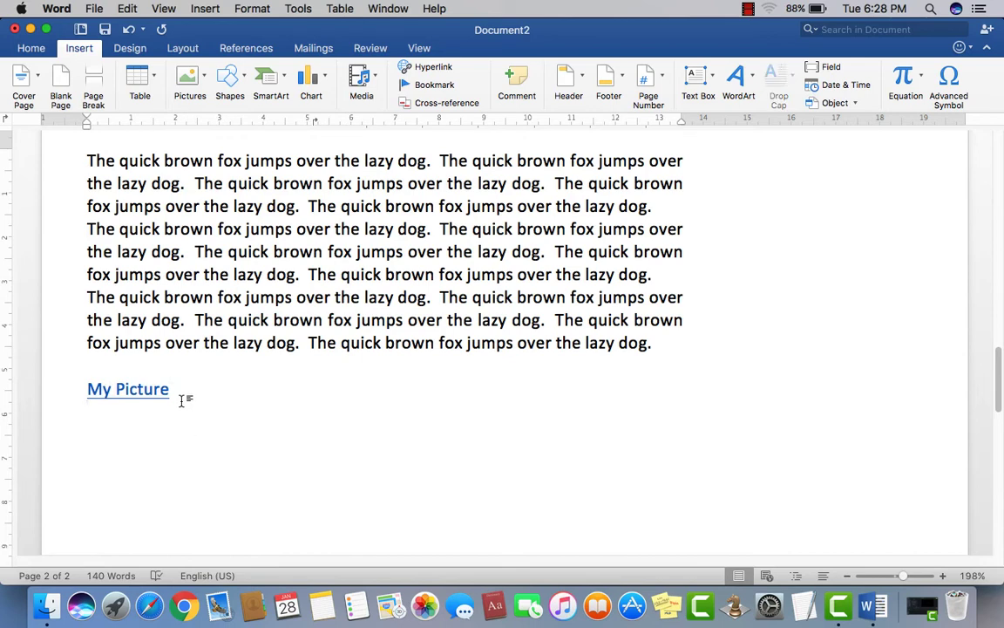
# - Follow the 'My Picture' link to open the HTML page in the browser
pyautogui.scroll(3, 287, 383)
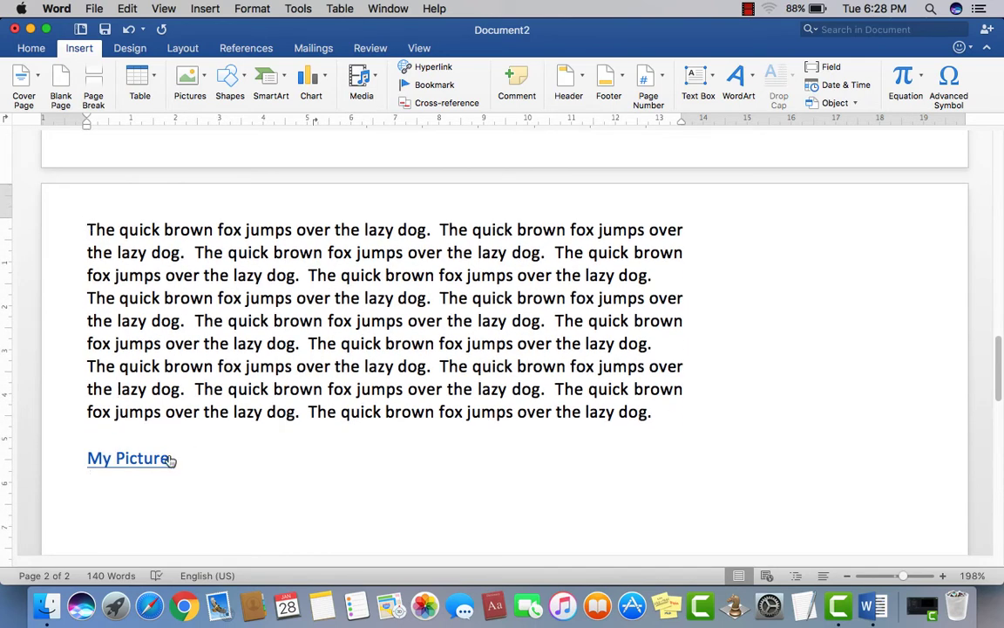
pyautogui.scroll(-1, 179, 375)
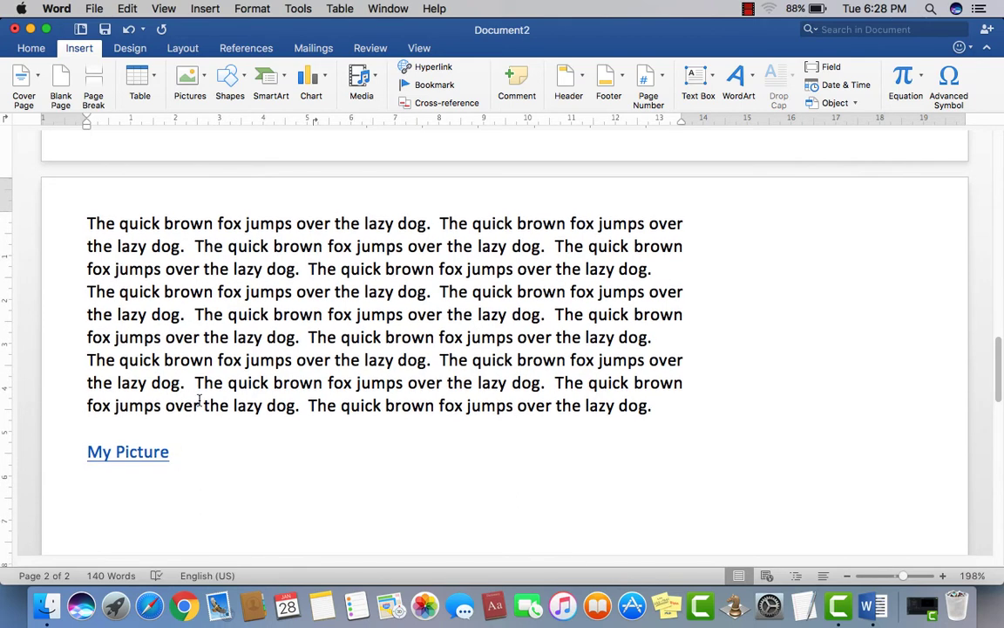
pyautogui.click(142, 454)
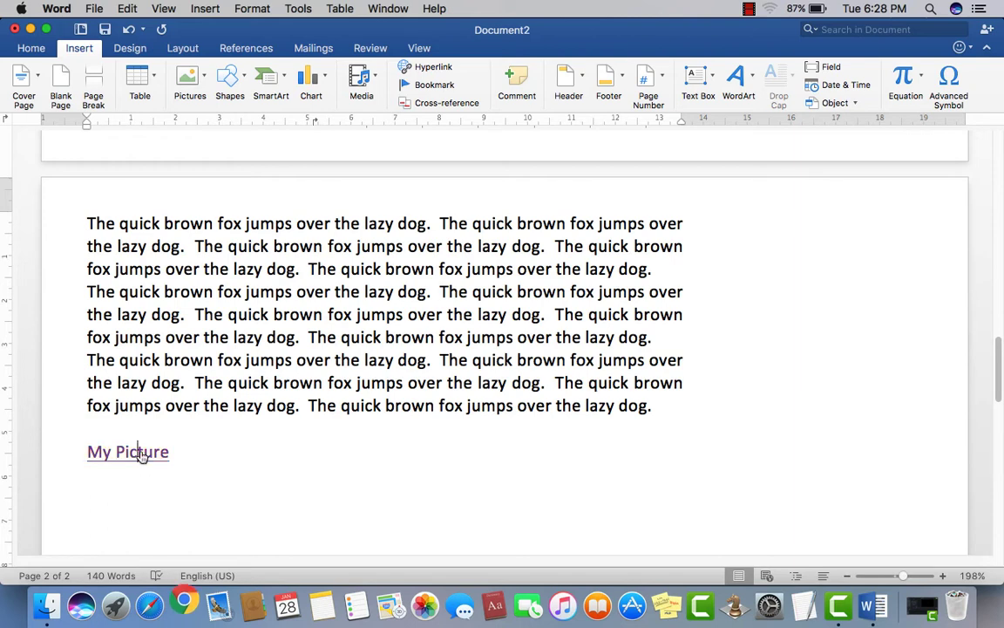
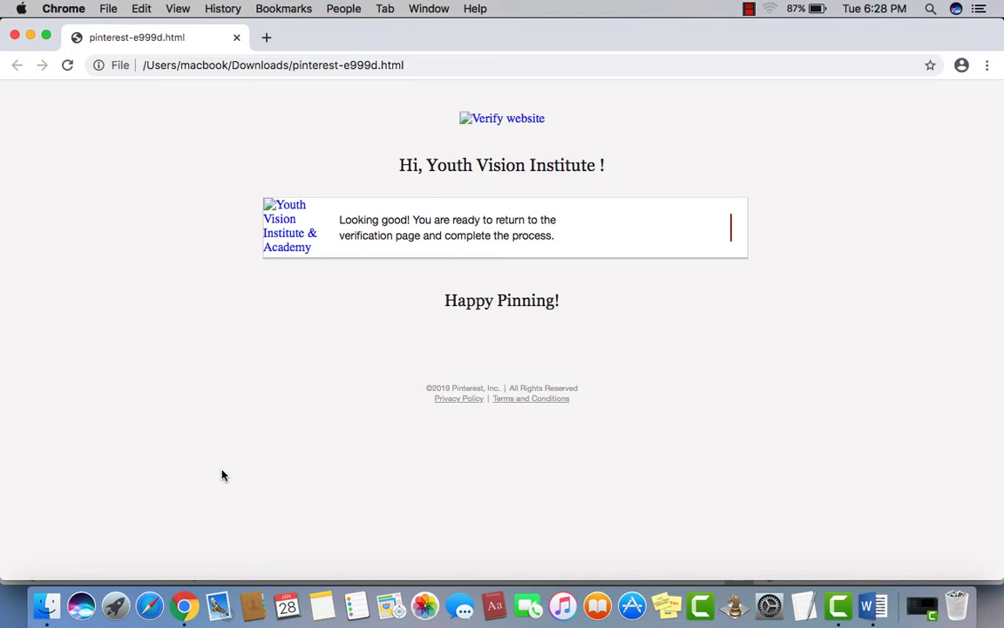
# - Close the Chrome window showing pinterest-e999d.html and return to the Word document with the My Picture link
pyautogui.click(14, 38)
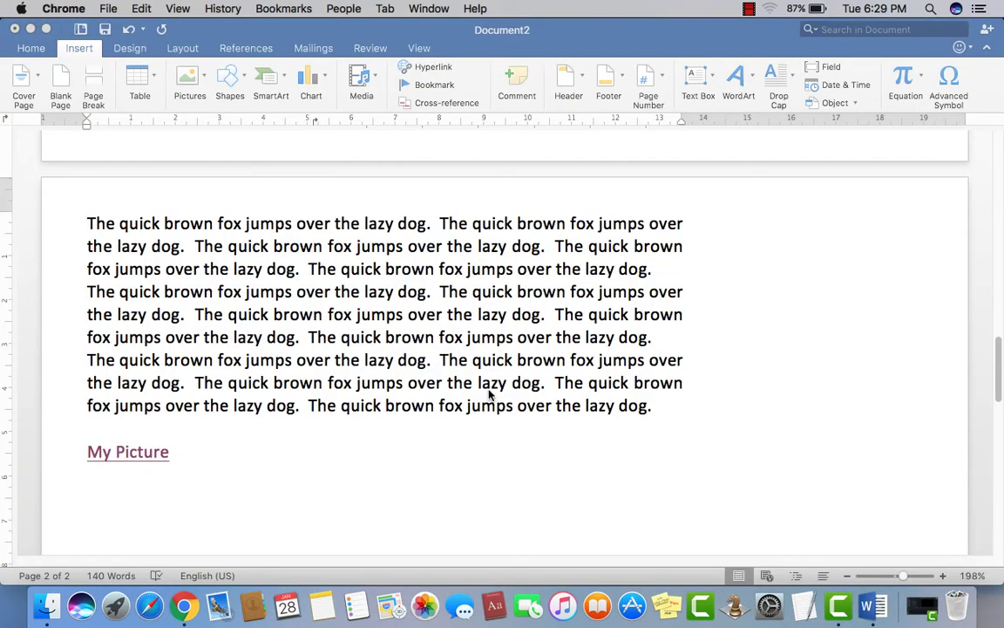
pyautogui.click(175, 461)
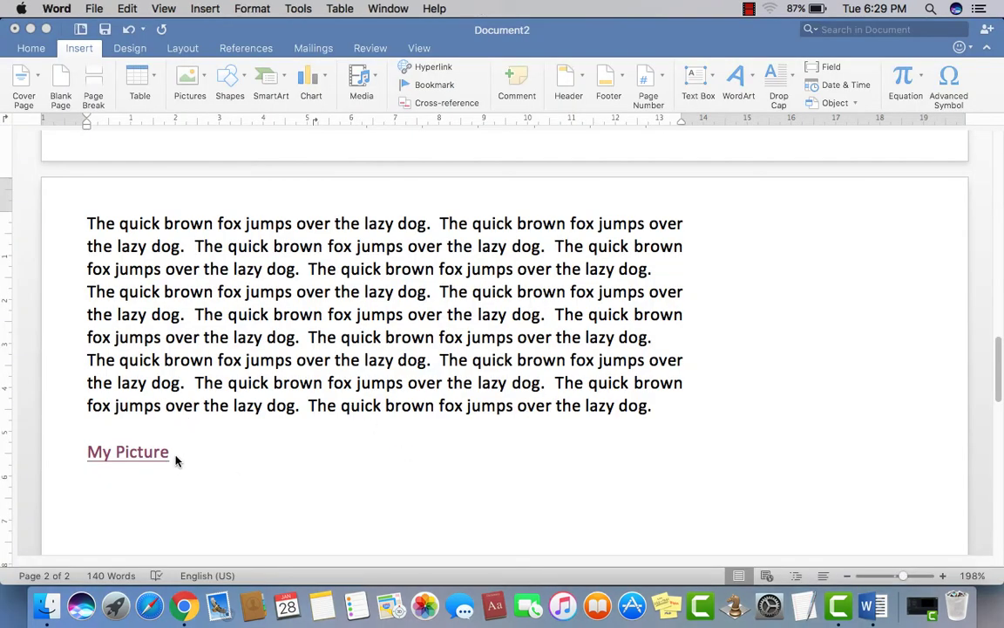
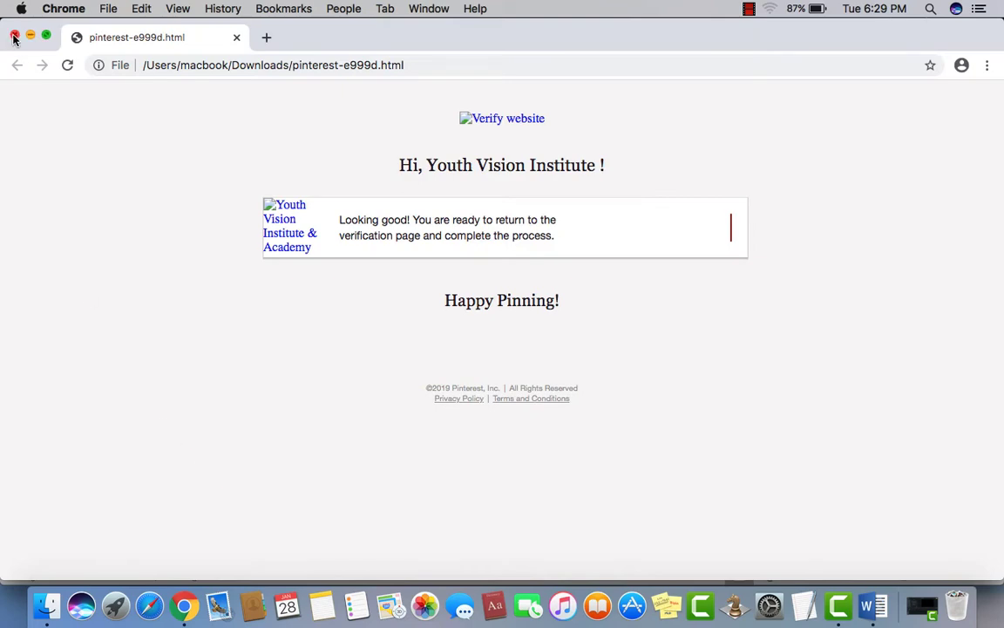
# - Close the Chrome window showing the pinterest-e999d.html page to return to Word
pyautogui.click(14, 38)
# - Undo the stray indent, type 'Picture' on the empty line below My Picture, and select it
pyautogui.click(159, 489)
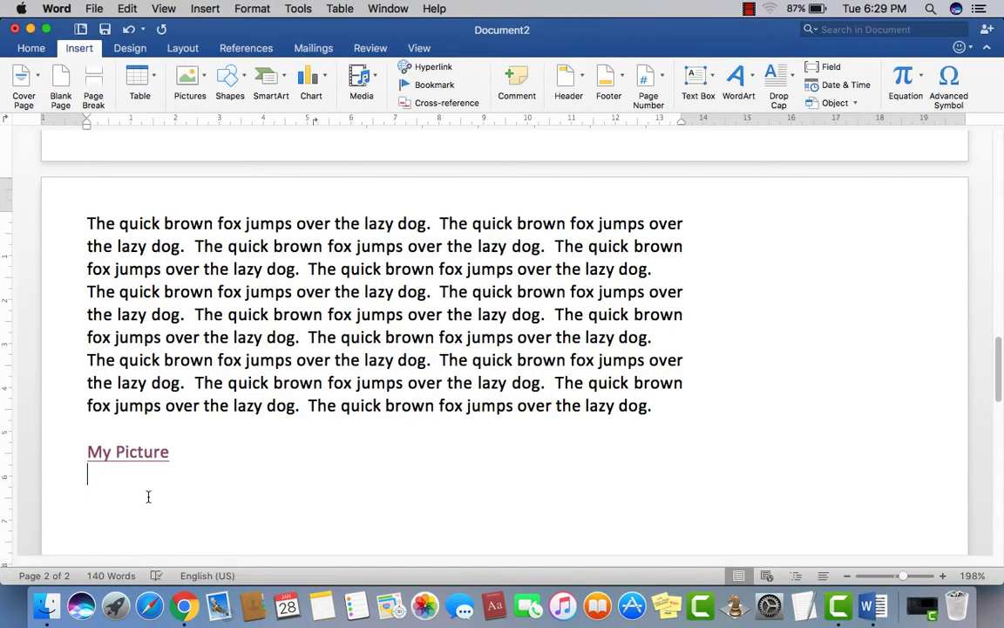
pyautogui.doubleClick(148, 496)
pyautogui.press('super+z')
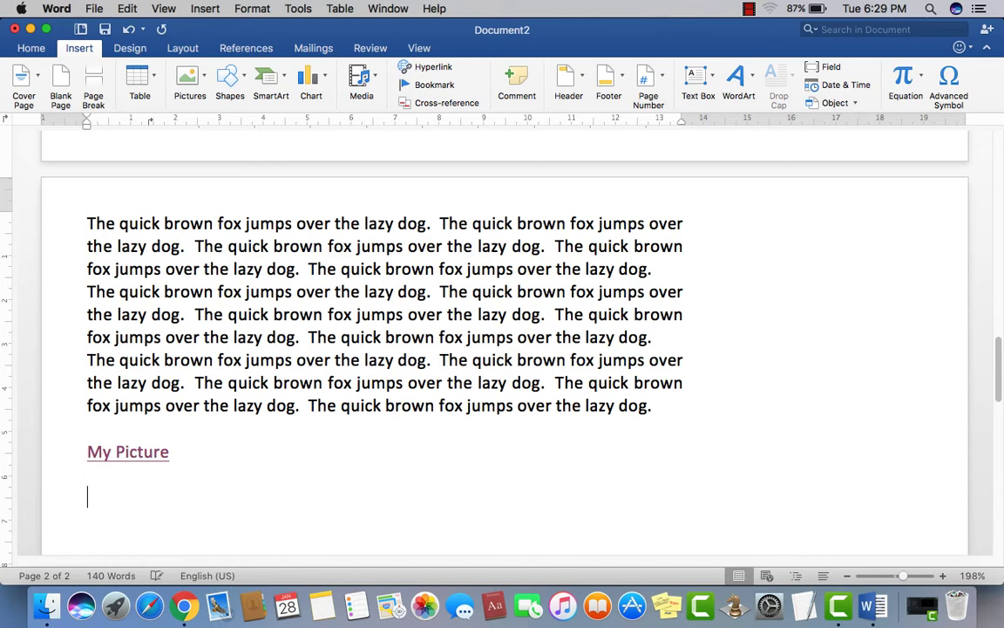
pyautogui.write('Picture')
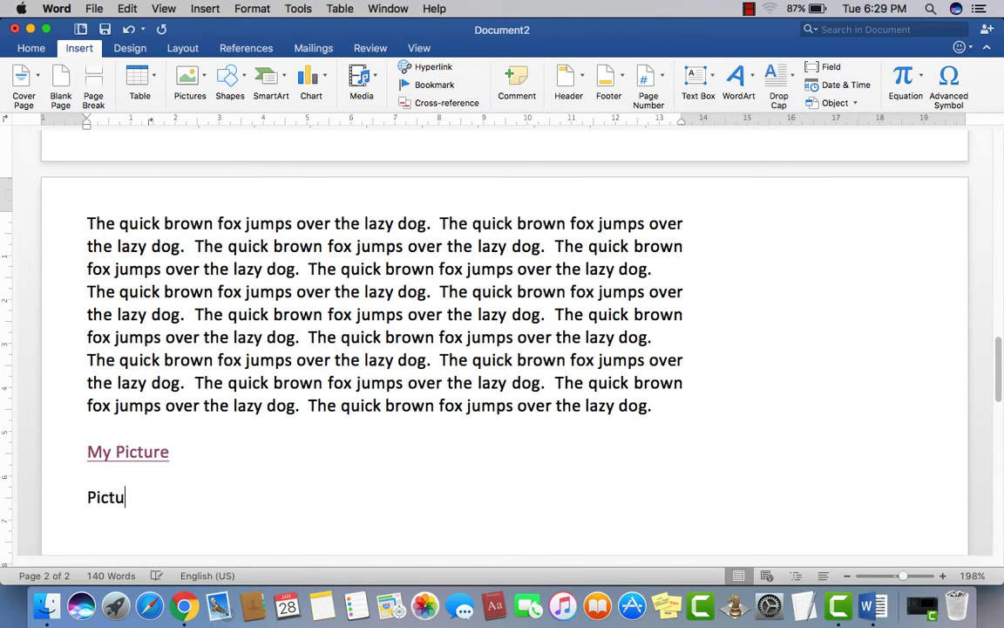
pyautogui.click(56, 494)
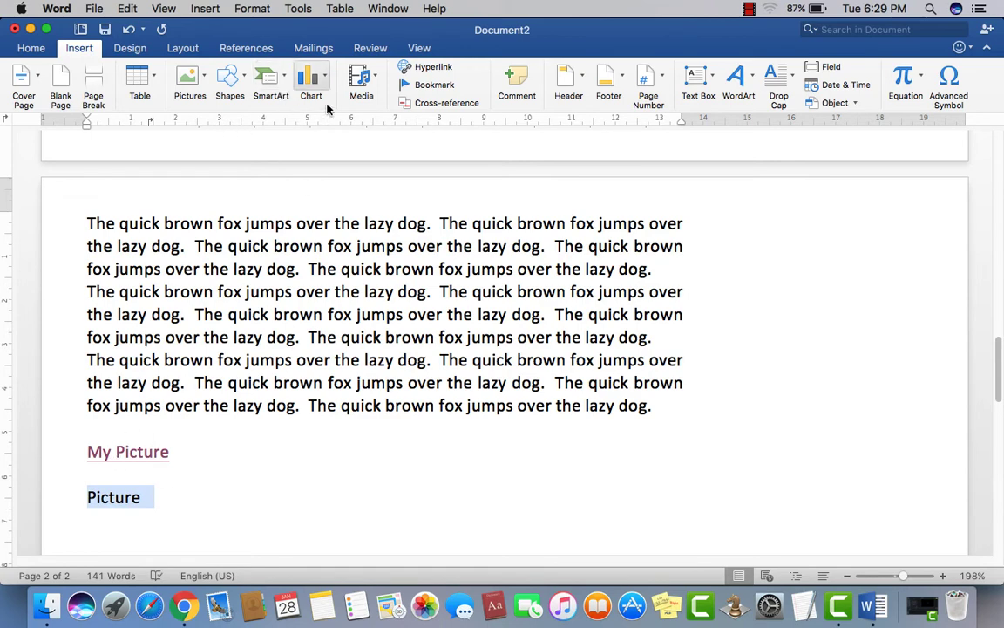
# - In Insert Hyperlink, set the address to Cut vs Copy.jpeg from Desktop > Thumbnail
pyautogui.click(428, 67)
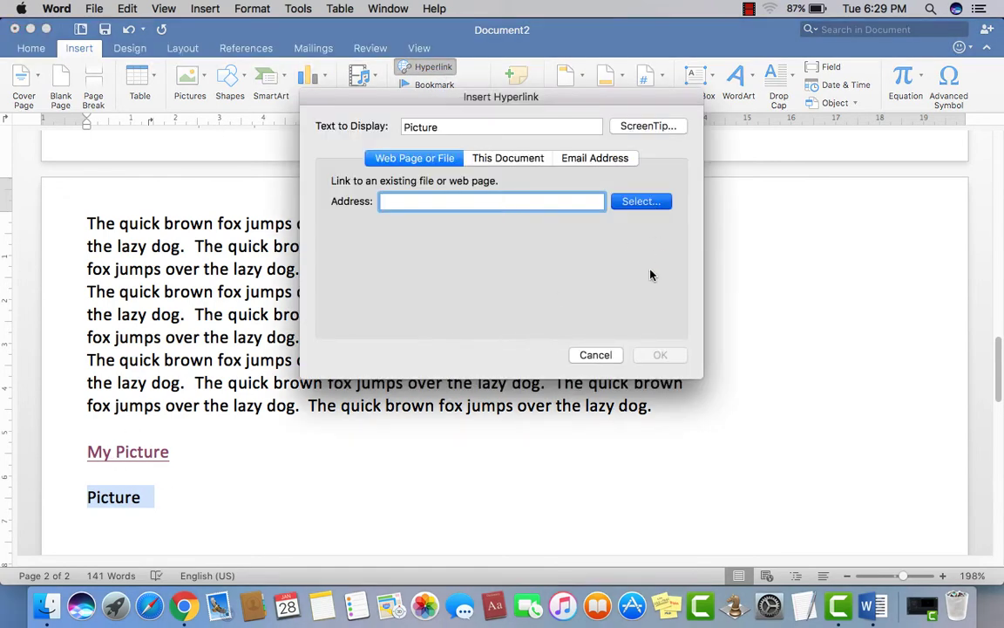
pyautogui.click(641, 201)
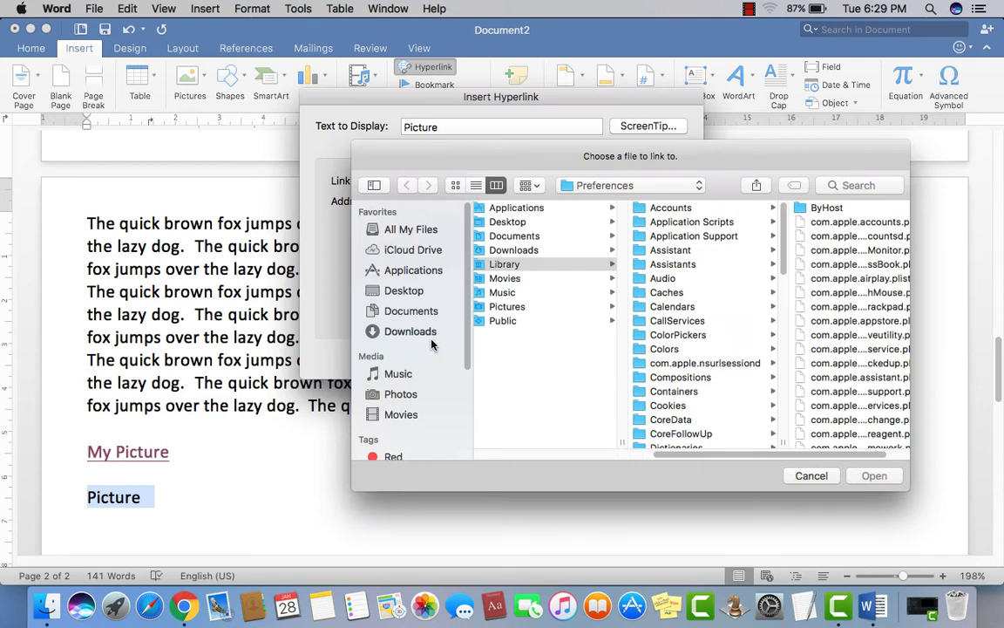
pyautogui.click(422, 312)
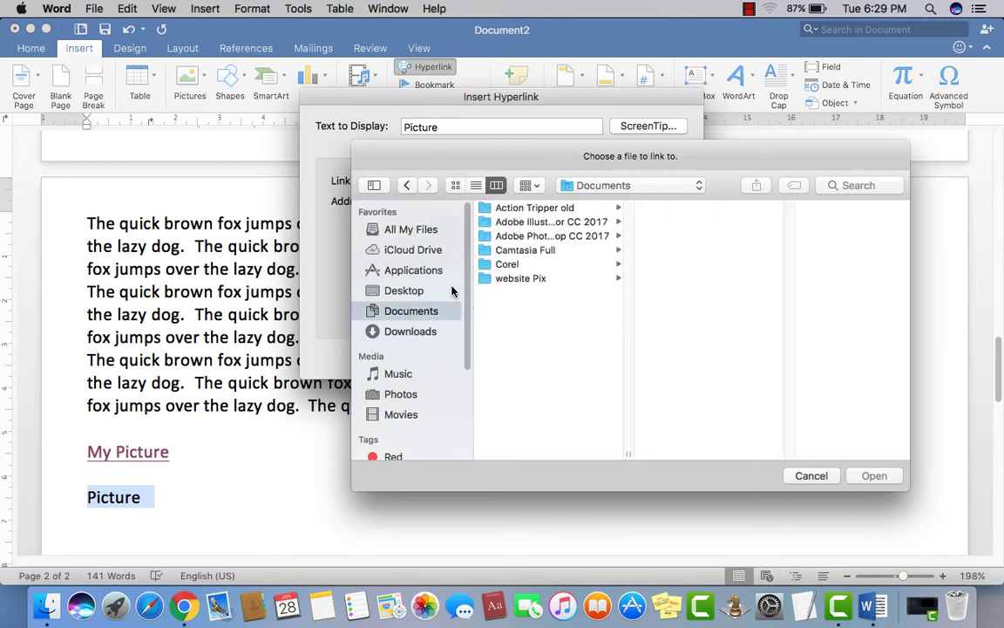
pyautogui.click(410, 290)
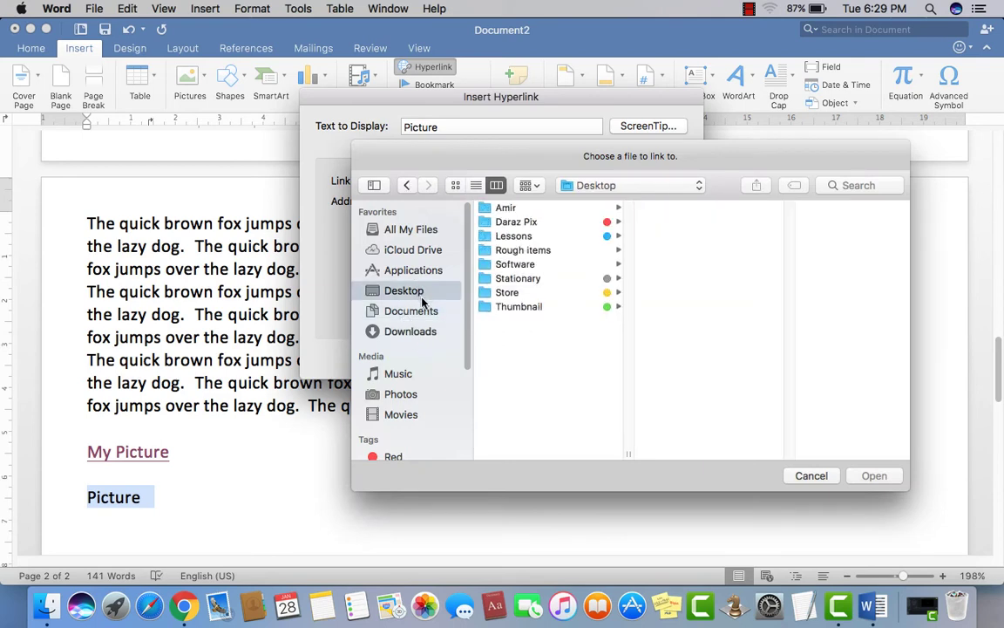
pyautogui.click(513, 308)
pyautogui.click(671, 237)
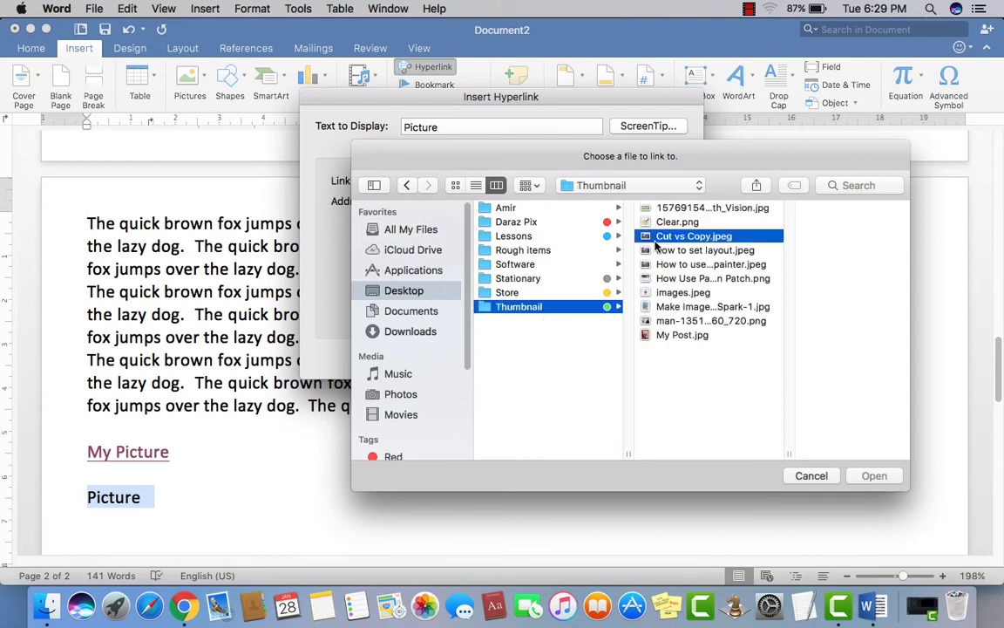
pyautogui.click(873, 476)
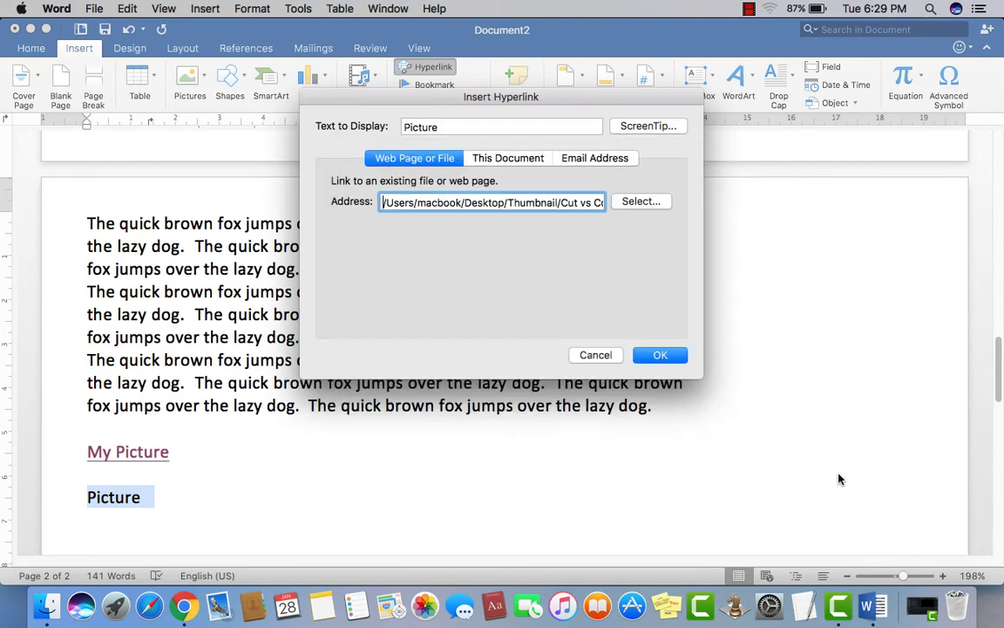
# - Confirm the Picture hyperlink, follow it to view Cut vs Copy.jpeg in Preview, then close Preview
pyautogui.click(658, 355)
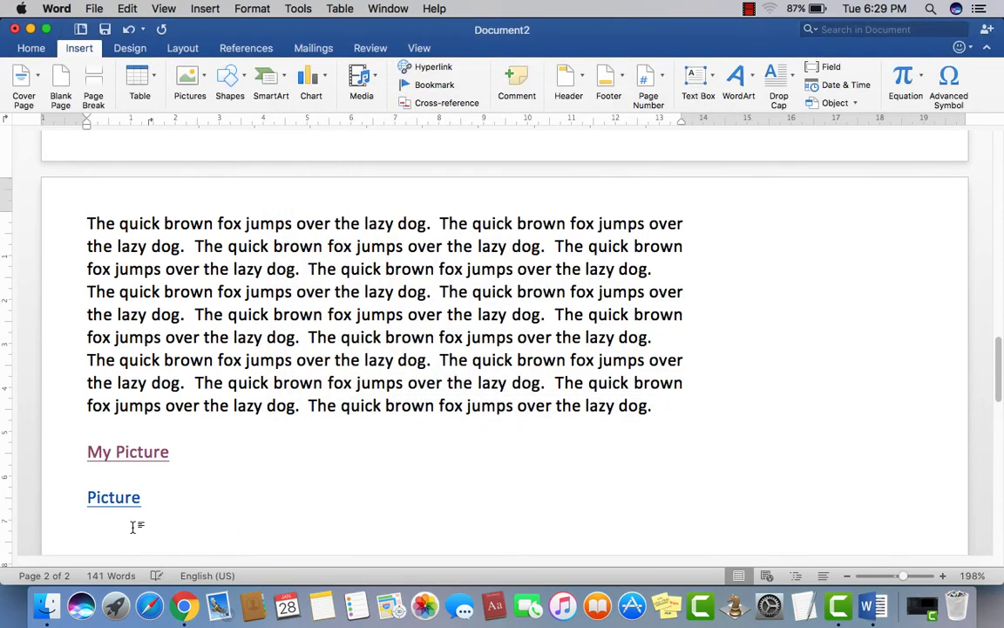
pyautogui.click(116, 504)
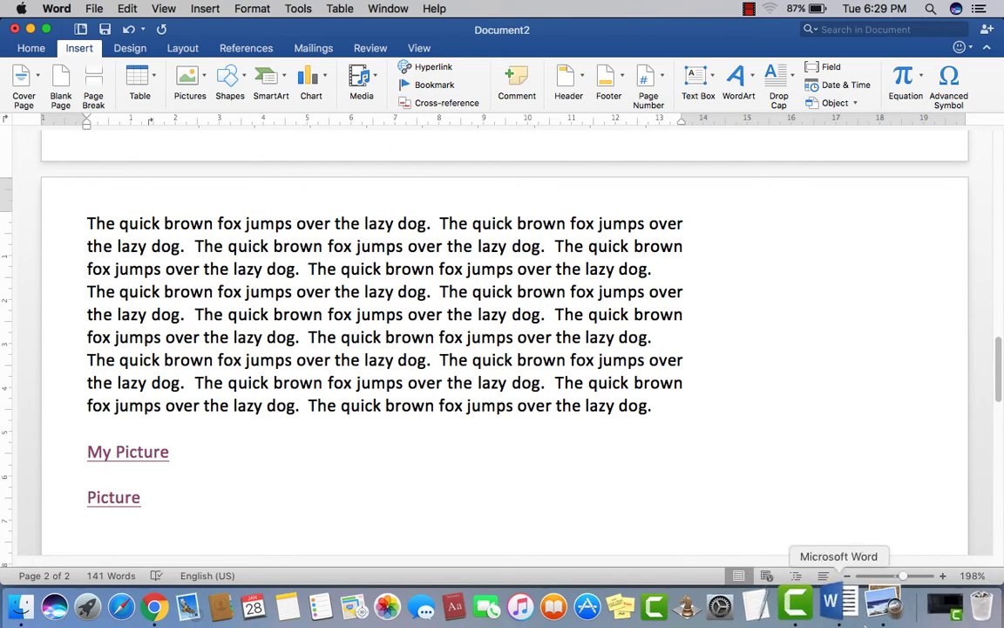
pyautogui.click(131, 504)
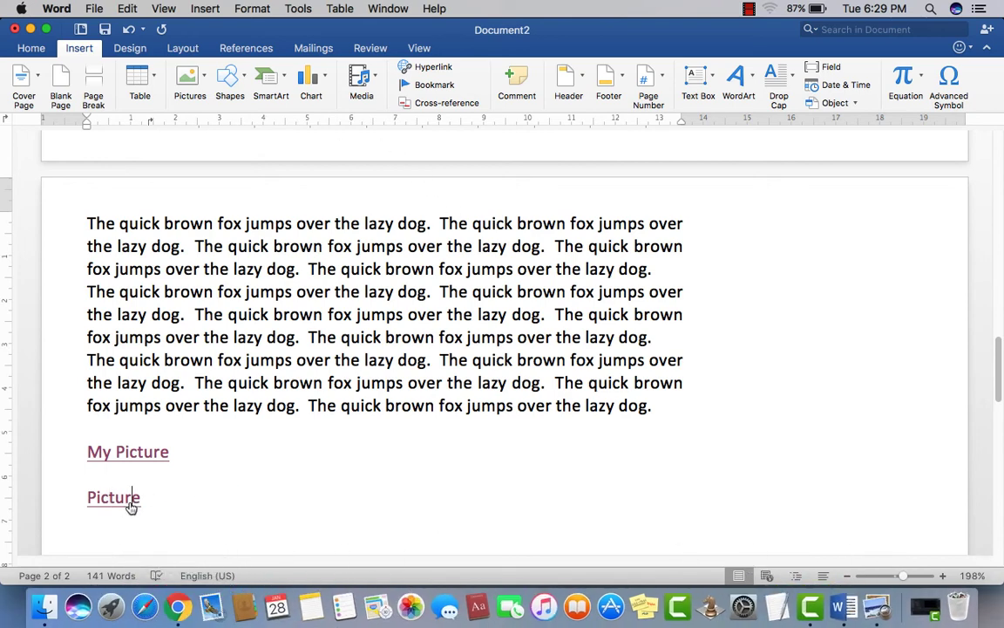
pyautogui.click(886, 616)
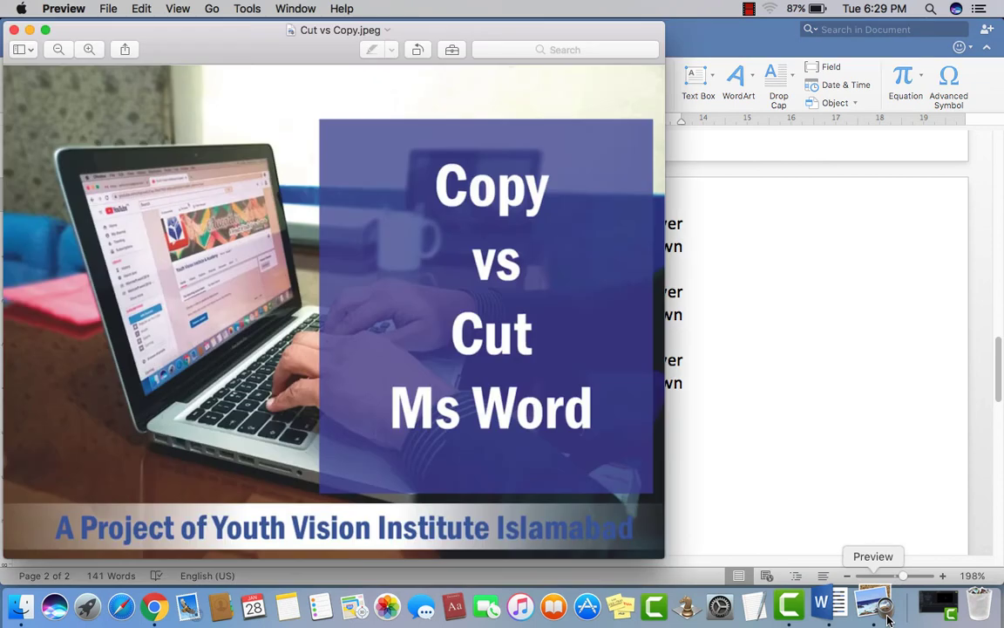
pyautogui.click(14, 34)
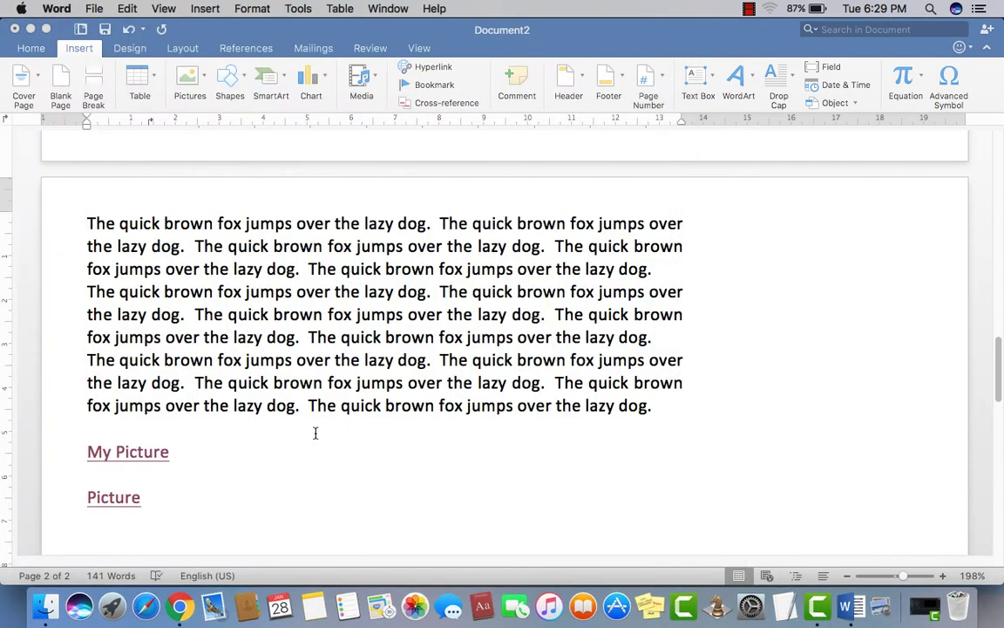
# - Add a new empty line after the Picture link, then switch to Camtasia 3
pyautogui.scroll(-1, 318, 401)
pyautogui.scroll(-2, 322, 366)
pyautogui.scroll(10, 322, 366)
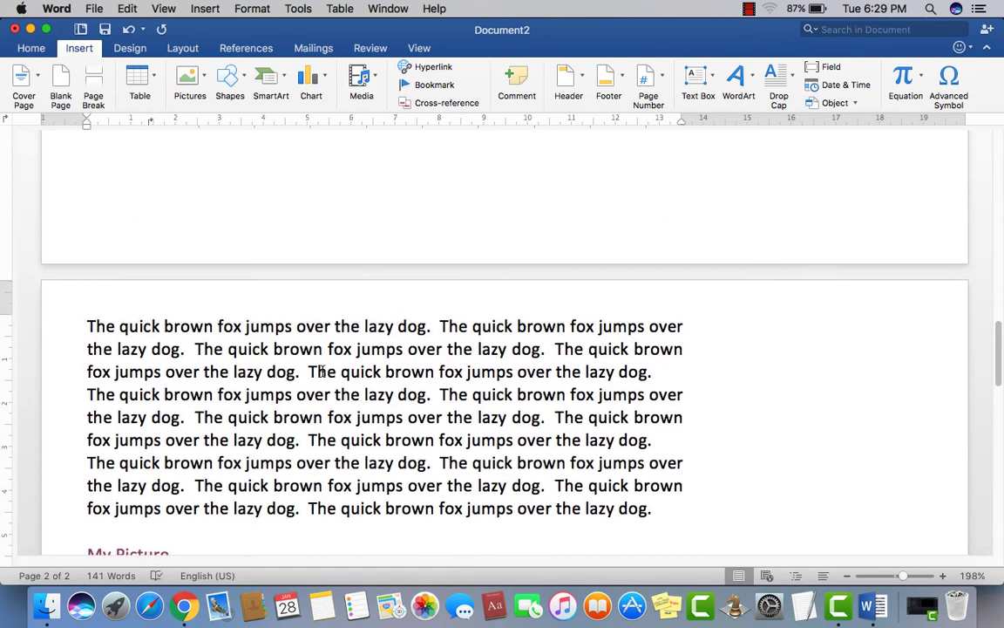
pyautogui.scroll(2, 322, 371)
pyautogui.scroll(-3, 261, 375)
pyautogui.click(233, 410)
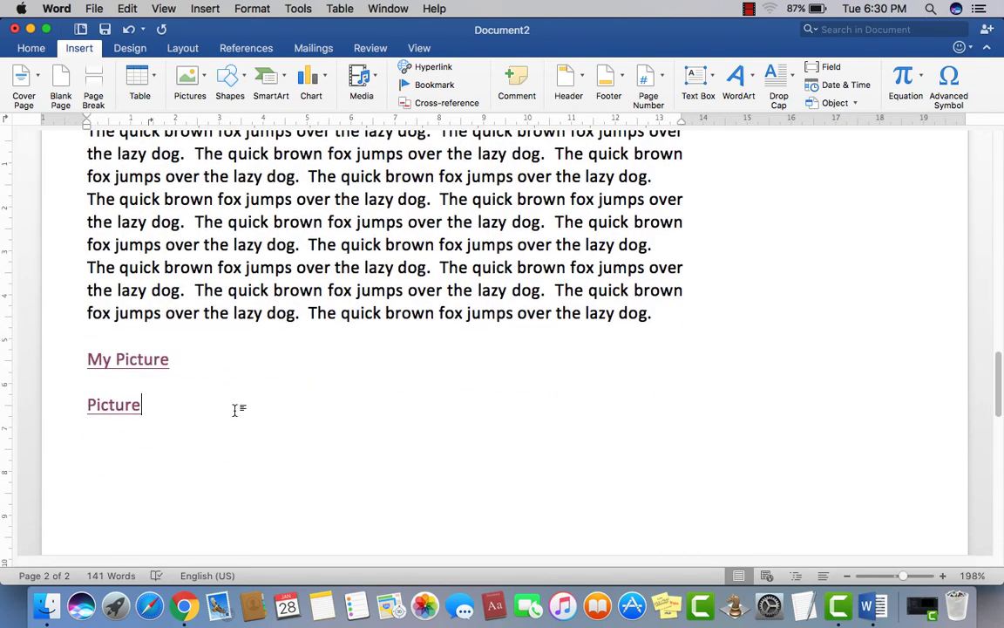
pyautogui.press('Return')
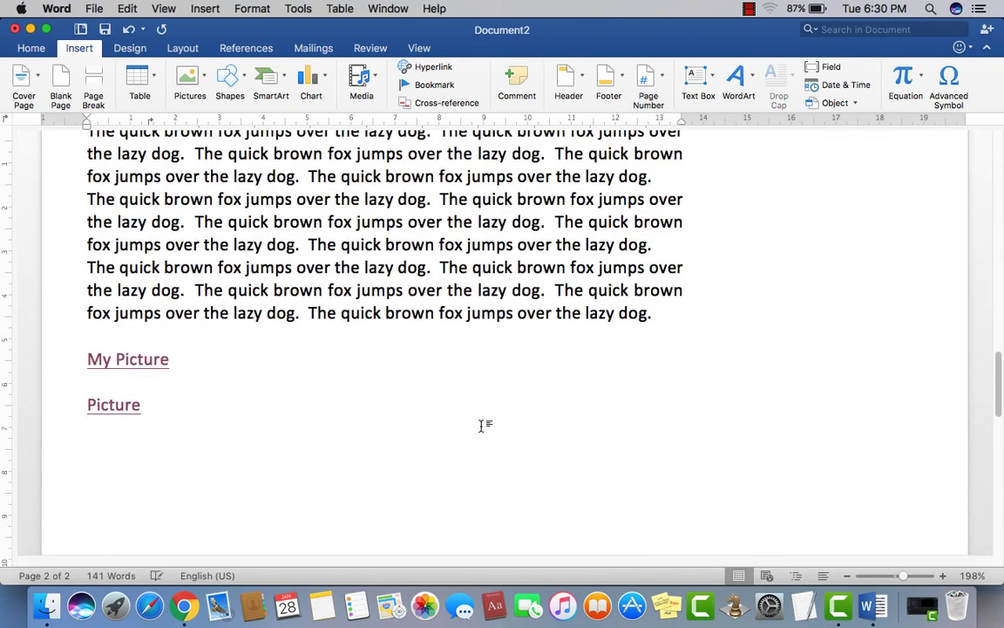
pyautogui.click(700, 604)
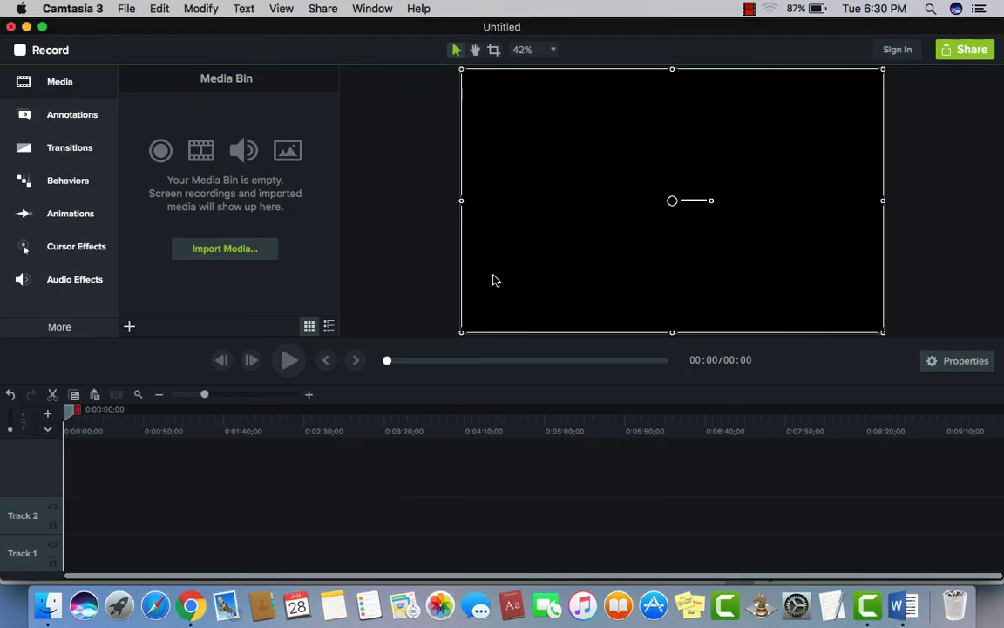